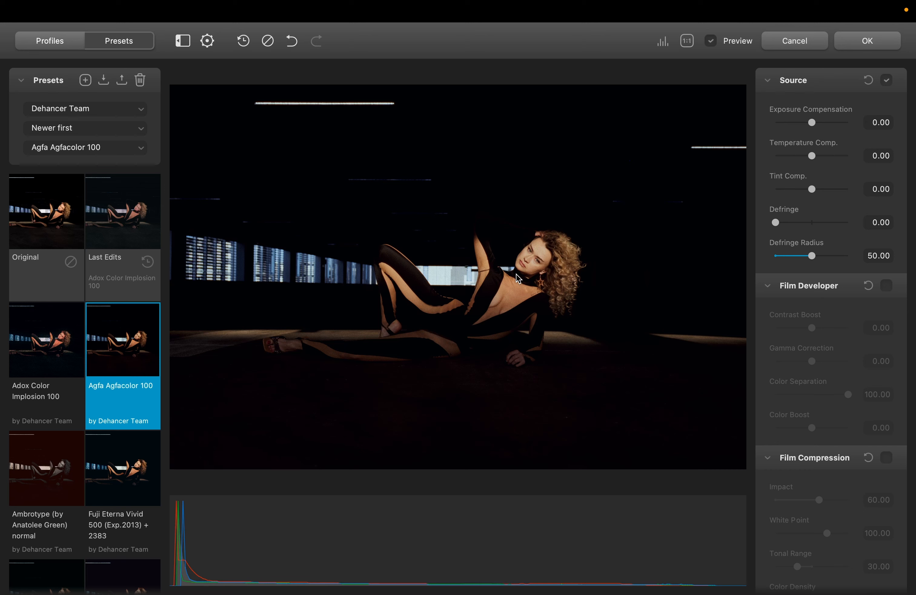
Try the Fuji Eterna Vivid 500, Fuji Reala 500D and Fujichrome Velvia 50 and 100 presets on the photo
{"action": "left_click", "coordinate": [133, 483]}
{"action": "scroll", "coordinate": [122, 478], "scroll_direction": "down", "scroll_amount": 3}
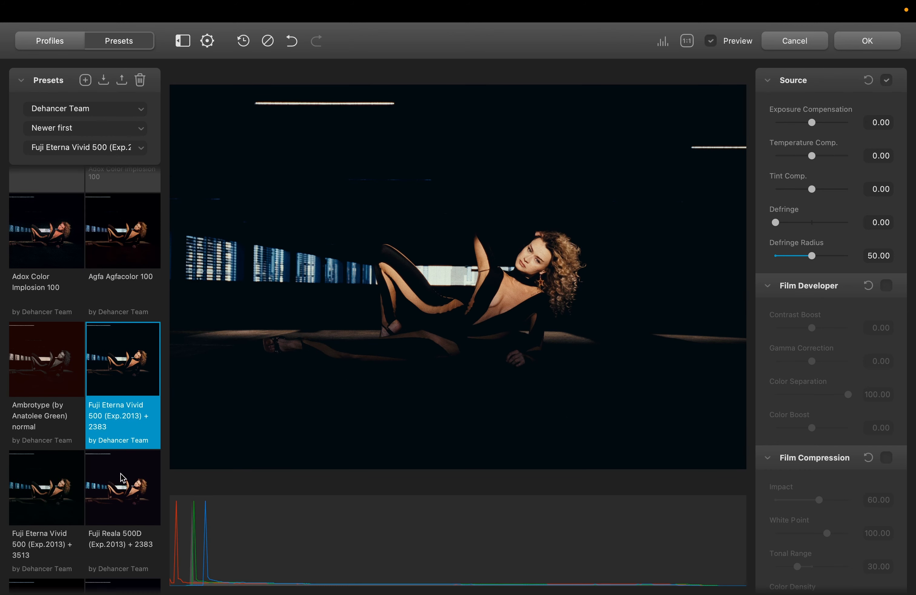
{"action": "left_click", "coordinate": [123, 479]}
{"action": "left_click", "coordinate": [43, 497]}
{"action": "scroll", "coordinate": [71, 490], "scroll_direction": "down", "scroll_amount": 3}
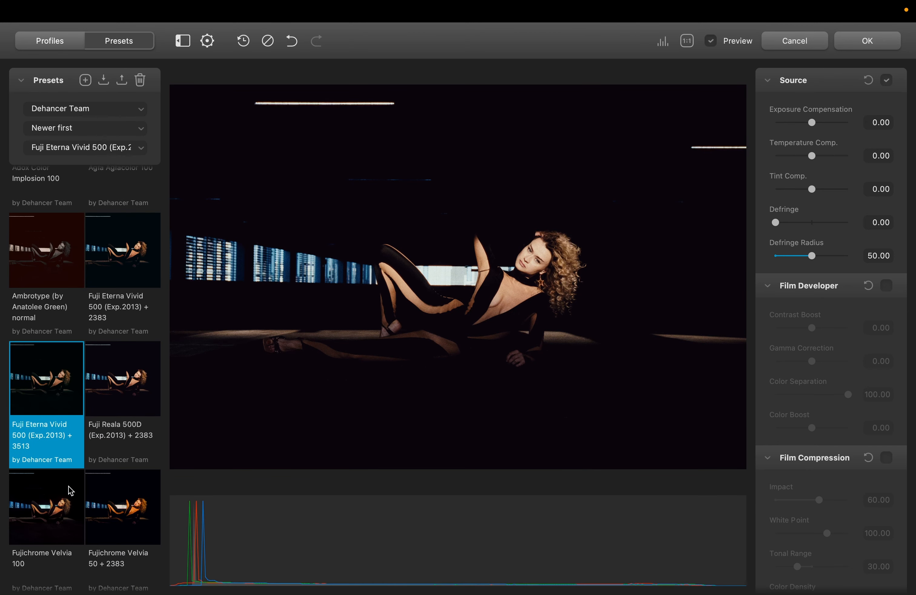
{"action": "left_click", "coordinate": [116, 528]}
{"action": "scroll", "coordinate": [77, 519], "scroll_direction": "down", "scroll_amount": 1}
{"action": "left_click", "coordinate": [46, 498]}
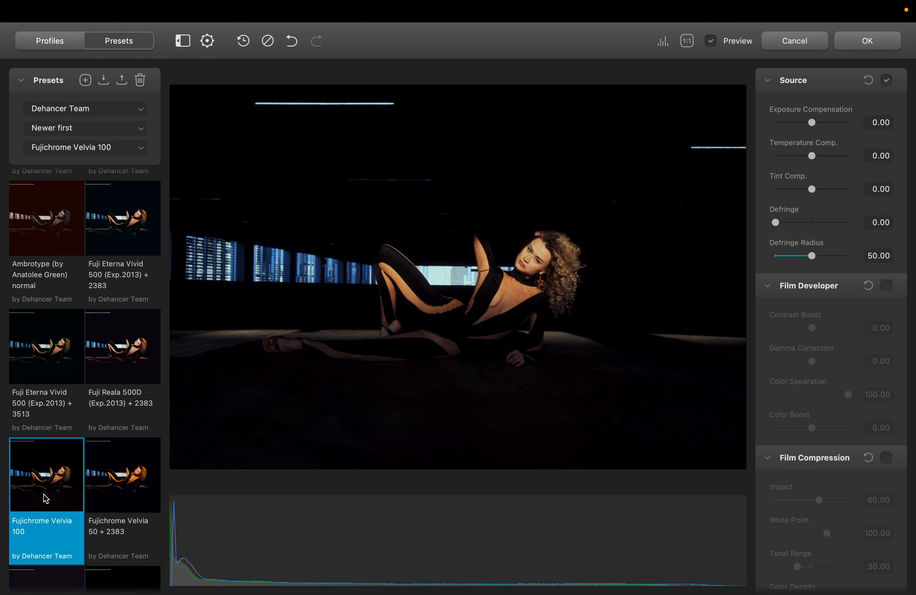
Try the Ilford XP2 Super 400, Fujifilm Instax + 2383, Kodak Eastman Double-X 5222 and Kodak Aerocolor IV 125 presets
{"action": "scroll", "coordinate": [71, 502], "scroll_direction": "down", "scroll_amount": 5}
{"action": "left_click", "coordinate": [111, 435]}
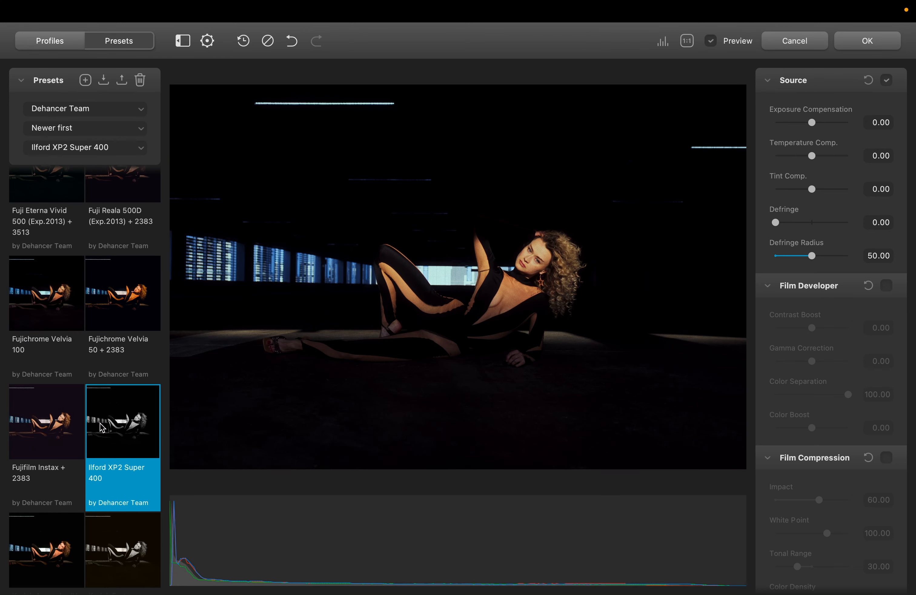
{"action": "left_click", "coordinate": [69, 440]}
{"action": "scroll", "coordinate": [65, 443], "scroll_direction": "down", "scroll_amount": 4}
{"action": "left_click", "coordinate": [68, 417]}
{"action": "left_click", "coordinate": [112, 435]}
{"action": "left_click", "coordinate": [61, 424]}
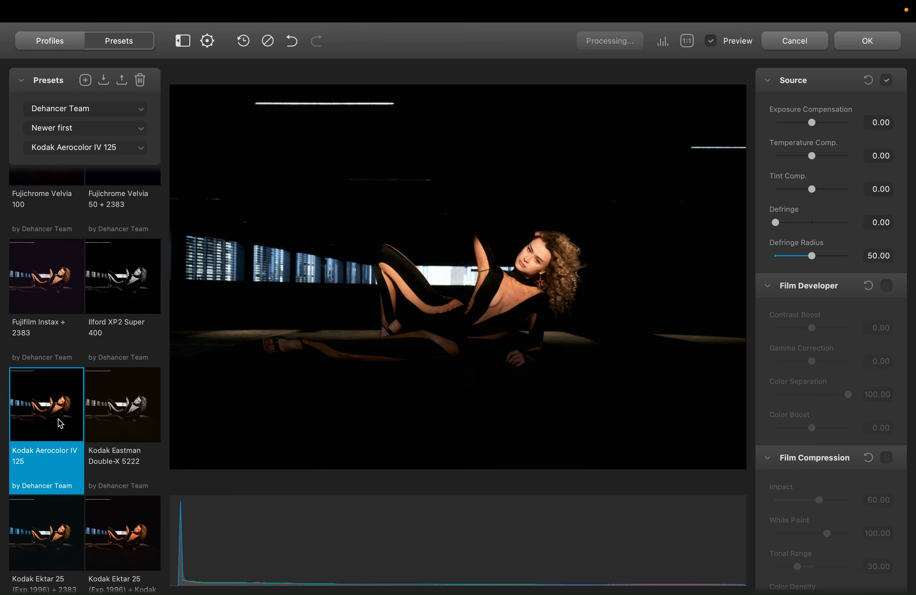
Try the Kodak Portra 400 + Endura and Vision3 500T + 2383 presets, and apply Lomochrome Metropolis XR 100-400
{"action": "scroll", "coordinate": [71, 434], "scroll_direction": "down", "scroll_amount": 4}
{"action": "scroll", "coordinate": [63, 433], "scroll_direction": "down", "scroll_amount": 3}
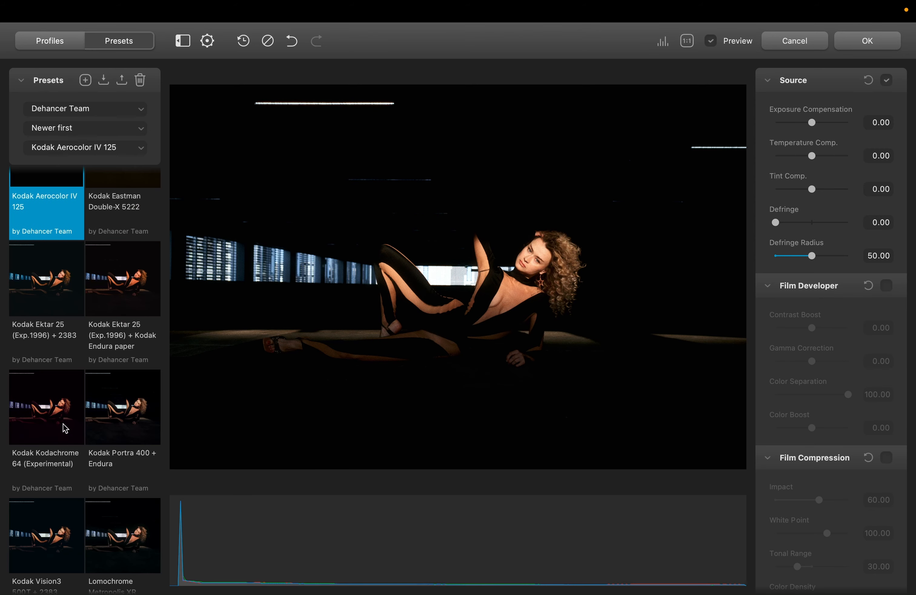
{"action": "left_click", "coordinate": [103, 424]}
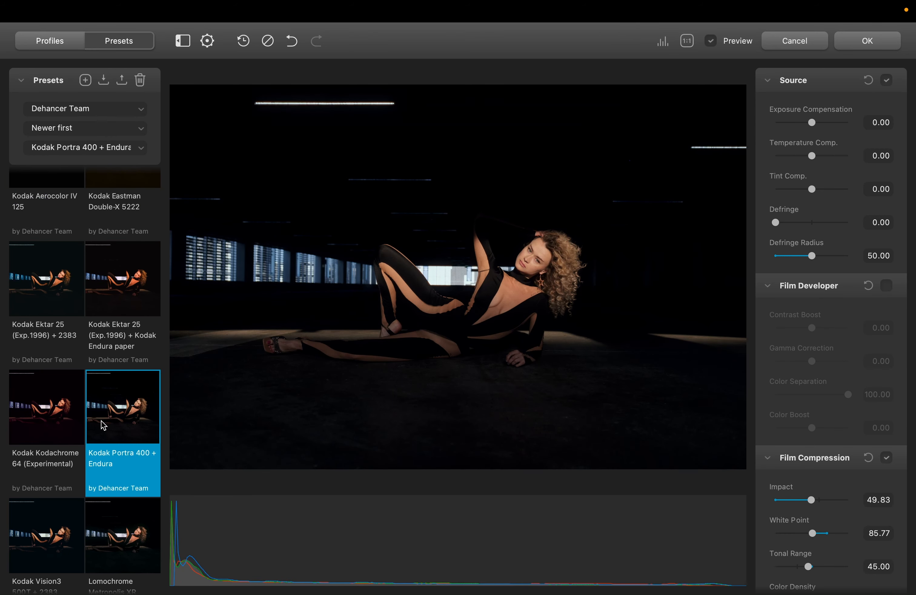
{"action": "scroll", "coordinate": [90, 436], "scroll_direction": "down", "scroll_amount": 3}
{"action": "left_click", "coordinate": [52, 437]}
{"action": "left_click", "coordinate": [113, 440]}
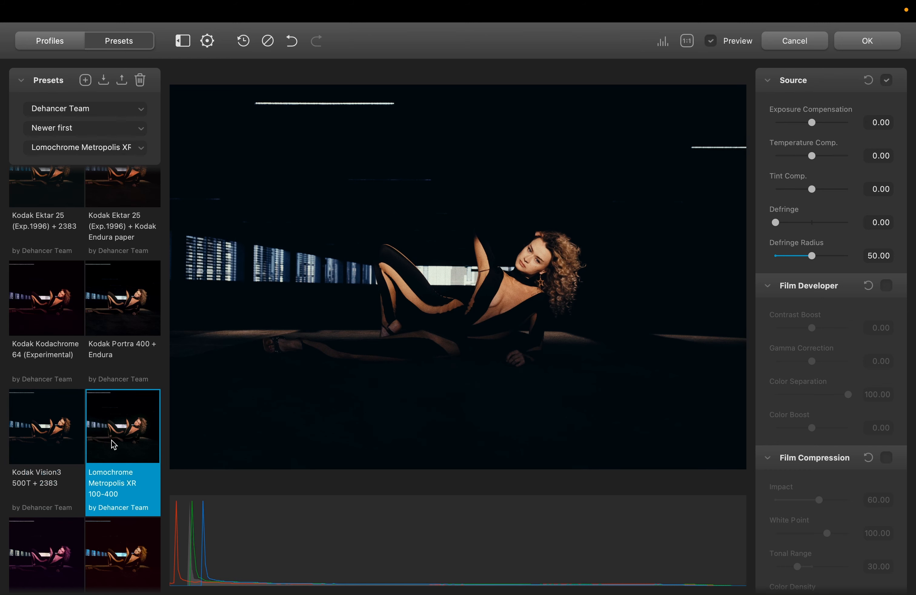
Look back through the preset list and switch to the film profiles
{"action": "scroll", "coordinate": [75, 443], "scroll_direction": "up", "scroll_amount": 2}
{"action": "scroll", "coordinate": [74, 443], "scroll_direction": "up", "scroll_amount": 10}
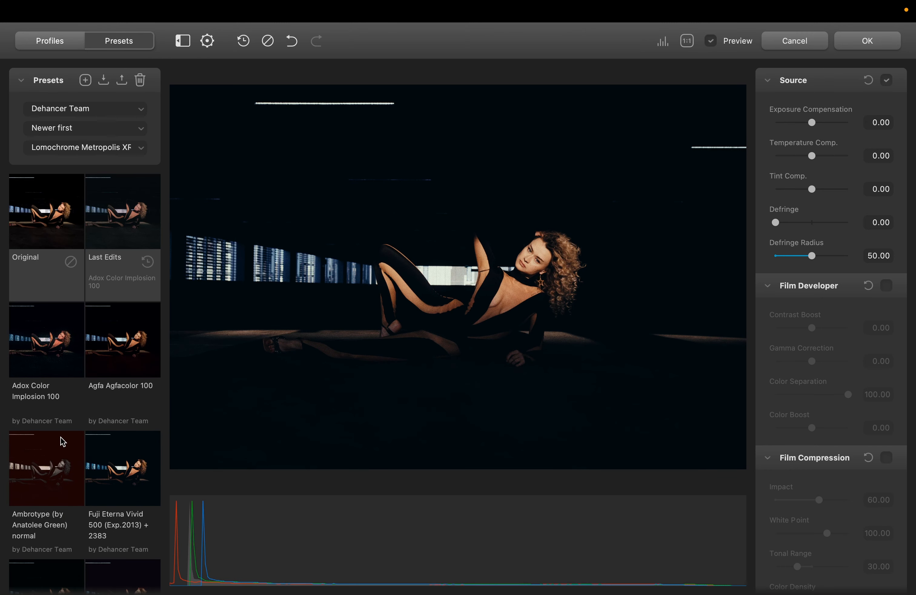
{"action": "scroll", "coordinate": [133, 380], "scroll_direction": "down", "scroll_amount": 3}
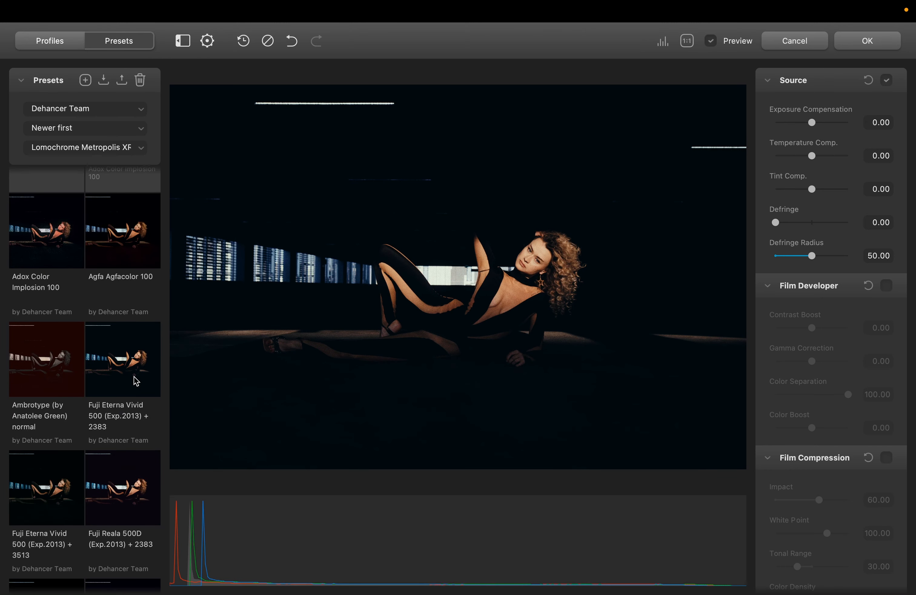
{"action": "scroll", "coordinate": [135, 380], "scroll_direction": "up", "scroll_amount": 3}
{"action": "left_click", "coordinate": [69, 37]}
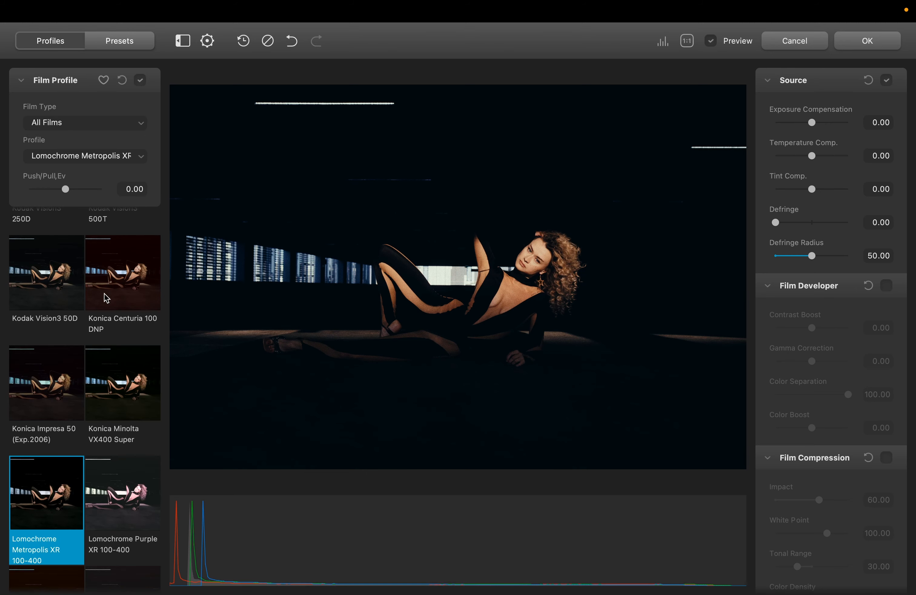
Try the Polaroid Polachrome 35 mm, ORWO Chrom UT21 Daylight and Prokudin-Gorskiy 1906 film profiles
{"action": "scroll", "coordinate": [92, 431], "scroll_direction": "down", "scroll_amount": 4}
{"action": "left_click", "coordinate": [109, 472]}
{"action": "left_click", "coordinate": [53, 472]}
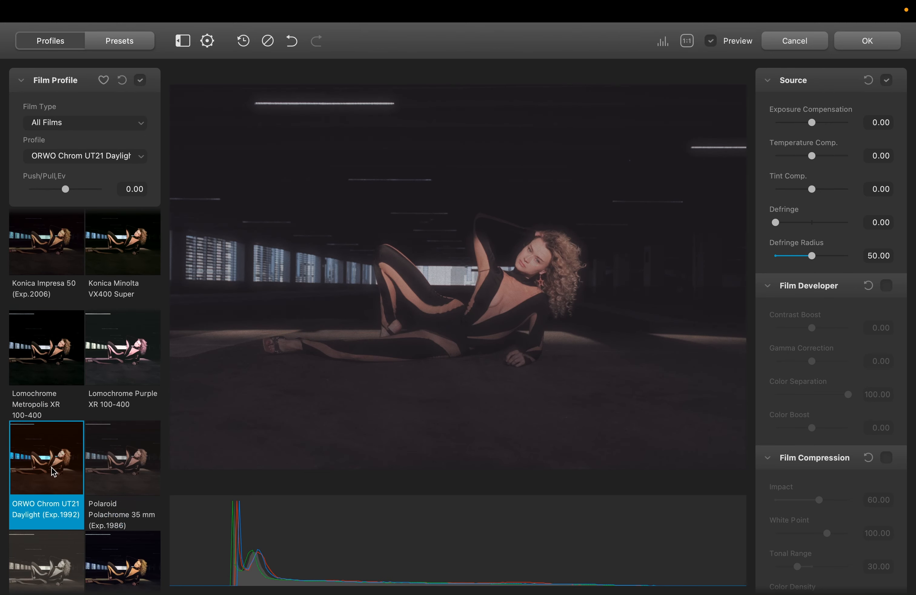
{"action": "scroll", "coordinate": [57, 376], "scroll_direction": "down", "scroll_amount": 5}
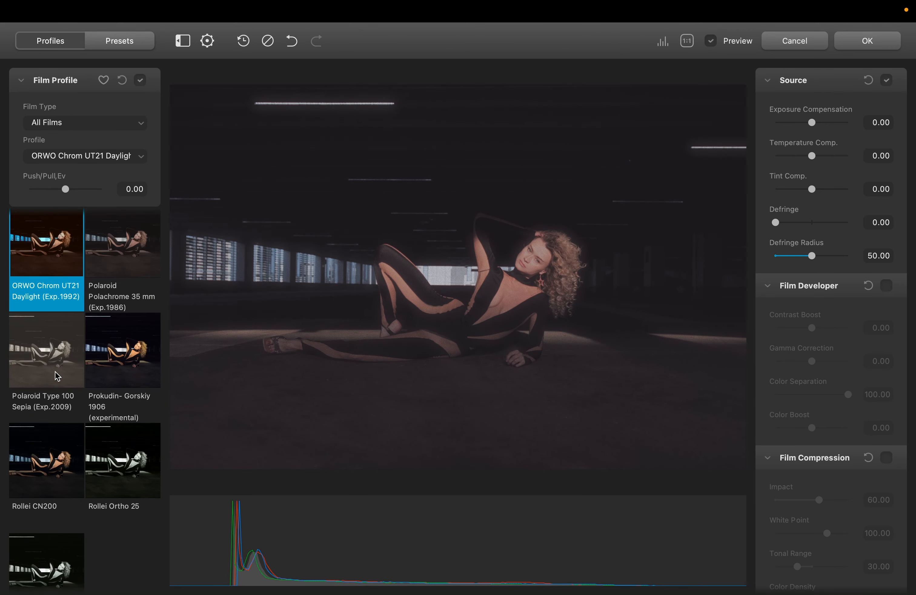
{"action": "left_click", "coordinate": [93, 359]}
Try the Kodak Ultramax 400, Vision3 200T, and Portra 800, 400, 160NC and 160VC film profiles
{"action": "scroll", "coordinate": [73, 441], "scroll_direction": "up", "scroll_amount": 15}
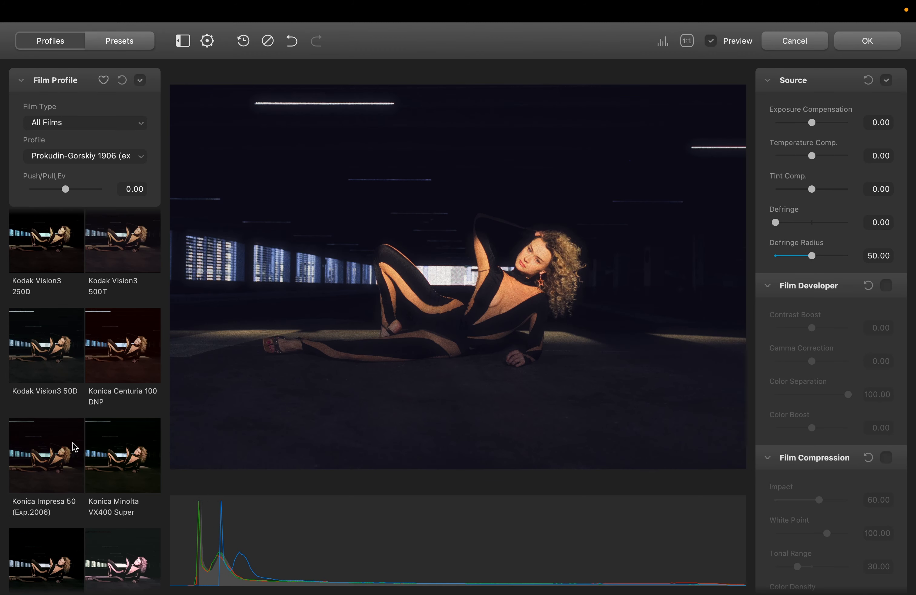
{"action": "left_click", "coordinate": [46, 325]}
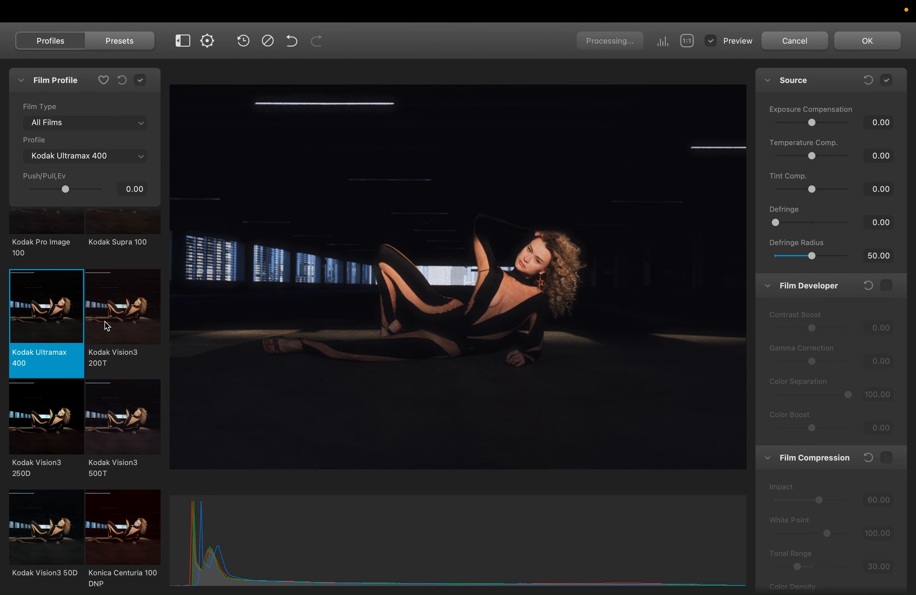
{"action": "left_click", "coordinate": [131, 319]}
{"action": "scroll", "coordinate": [132, 319], "scroll_direction": "up", "scroll_amount": 4}
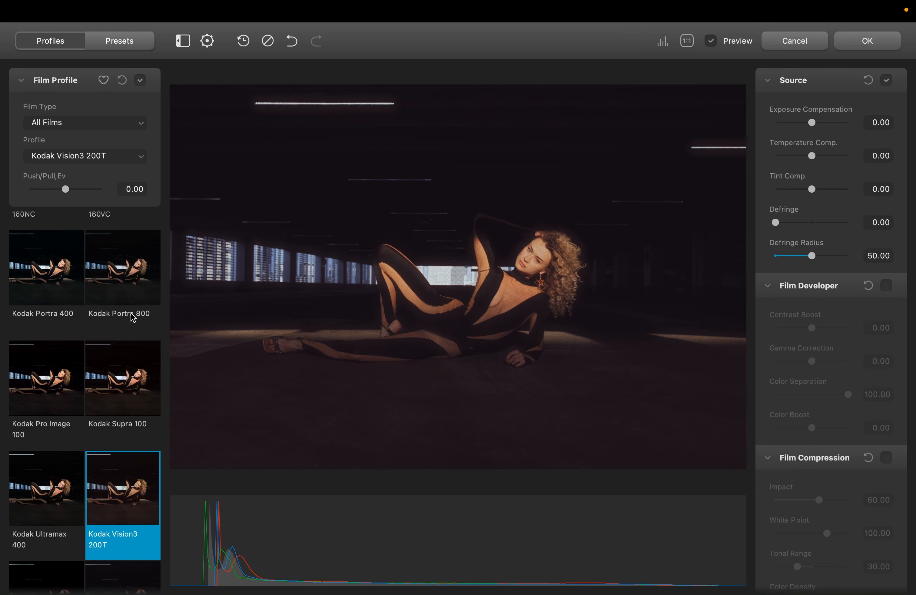
{"action": "left_click", "coordinate": [120, 271]}
{"action": "left_click", "coordinate": [59, 279]}
{"action": "scroll", "coordinate": [74, 319], "scroll_direction": "up", "scroll_amount": 4}
{"action": "left_click", "coordinate": [74, 320]}
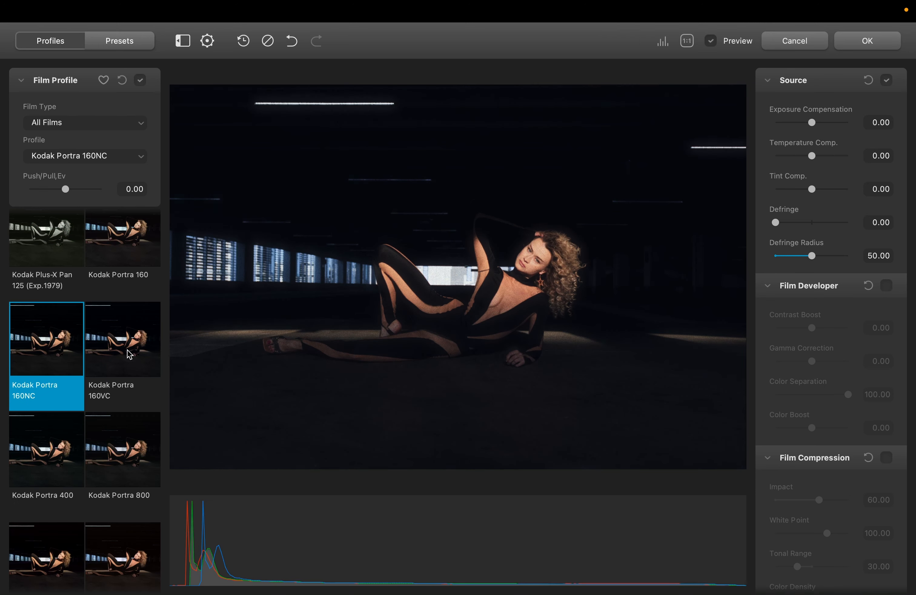
{"action": "left_click", "coordinate": [130, 355]}
Try the Kodak Kodachrome 64, Gold 200 and Ektar 100 film profiles on the photo
{"action": "scroll", "coordinate": [127, 352], "scroll_direction": "up", "scroll_amount": 4}
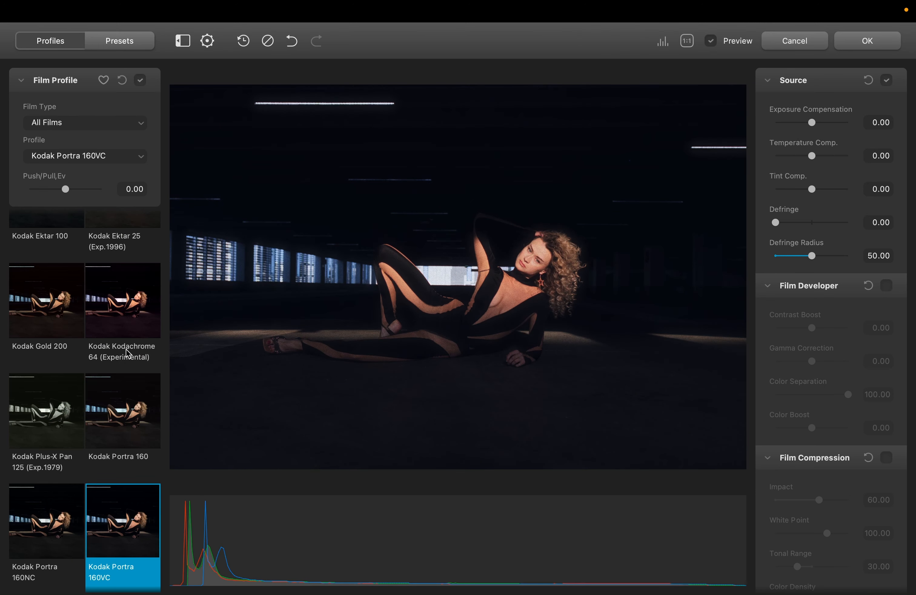
{"action": "left_click", "coordinate": [110, 333]}
{"action": "left_click", "coordinate": [54, 358]}
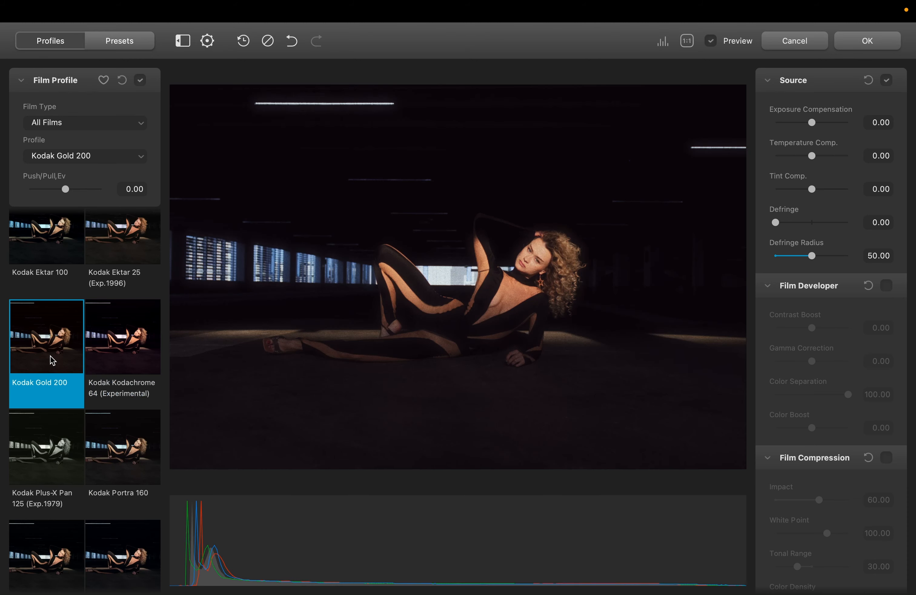
{"action": "scroll", "coordinate": [57, 363], "scroll_direction": "up", "scroll_amount": 2}
{"action": "left_click", "coordinate": [60, 363]}
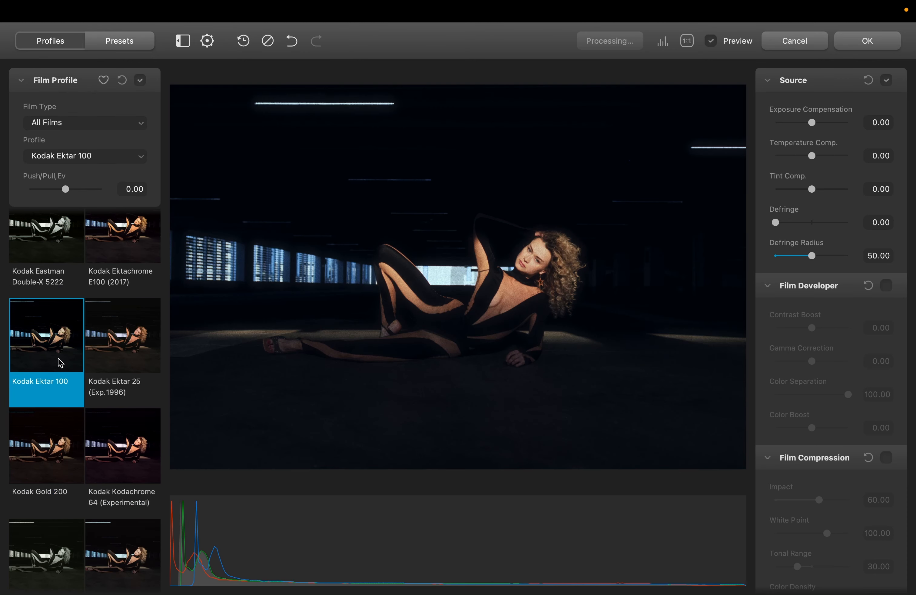
{"action": "scroll", "coordinate": [65, 447], "scroll_direction": "up", "scroll_amount": 3}
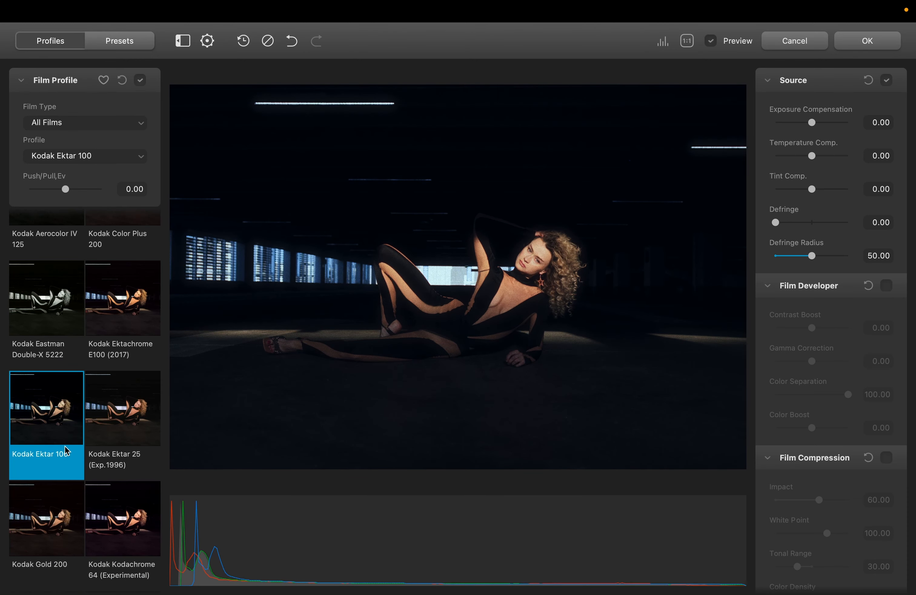
{"action": "double_click", "coordinate": [65, 448]}
Try more film profiles higher up the list, up to Fujicolor Superia 200
{"action": "left_click", "coordinate": [50, 270]}
{"action": "scroll", "coordinate": [114, 348], "scroll_direction": "up", "scroll_amount": 2}
{"action": "left_click", "coordinate": [115, 352]}
{"action": "scroll", "coordinate": [57, 362], "scroll_direction": "up", "scroll_amount": 3}
{"action": "scroll", "coordinate": [57, 362], "scroll_direction": "up", "scroll_amount": 3}
{"action": "left_click", "coordinate": [116, 344]}
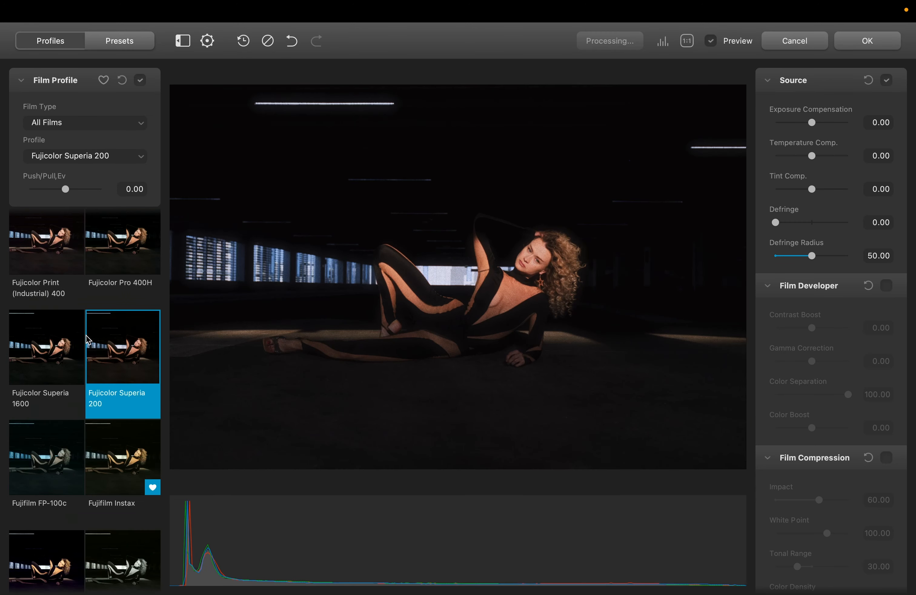
Apply the Fujicolor Natura 1600 film profile to the photo
{"action": "scroll", "coordinate": [77, 367], "scroll_direction": "up", "scroll_amount": 1}
{"action": "left_click", "coordinate": [41, 388]}
{"action": "scroll", "coordinate": [39, 384], "scroll_direction": "up", "scroll_amount": 3}
{"action": "left_click", "coordinate": [38, 336]}
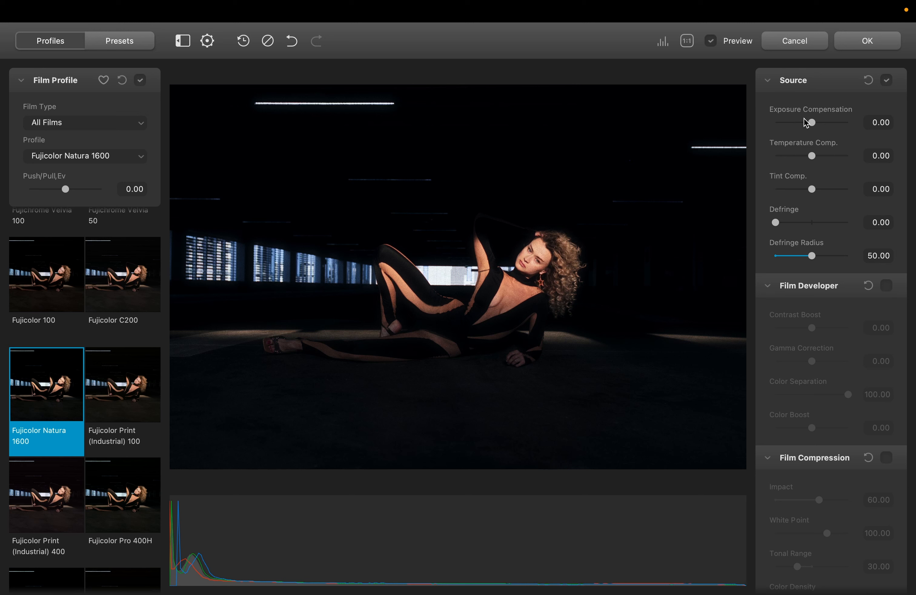
Set the source exposure compensation to 0.10 and temperature compensation to -13.03, and test the tint and defringe adjustments
{"action": "left_click_drag", "start_coordinate": [814, 124], "coordinate": [810, 124]}
{"action": "left_click_drag", "start_coordinate": [813, 161], "coordinate": [809, 162]}
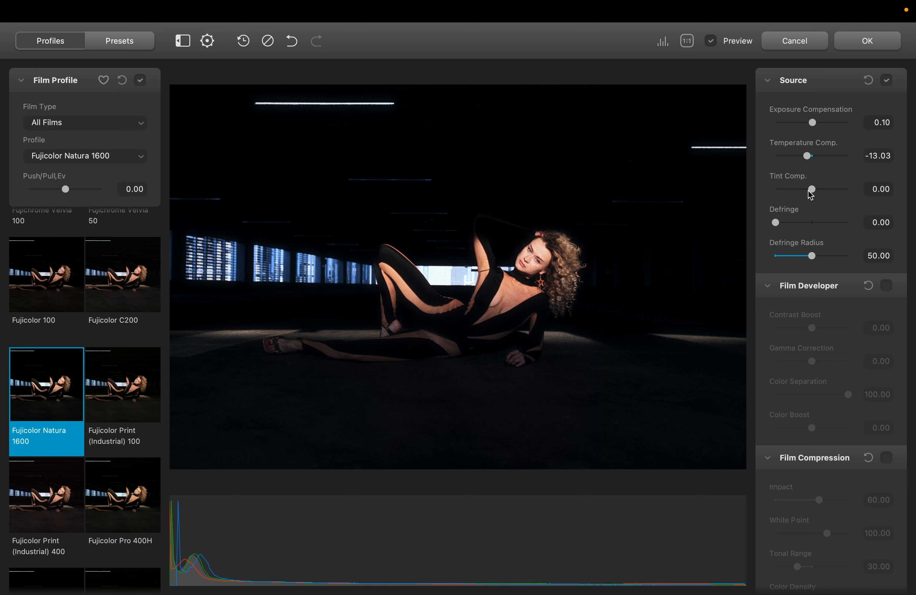
{"action": "mouse_move", "coordinate": [810, 195]}
{"action": "left_mouse_down"}
{"action": "mouse_move", "coordinate": [803, 195]}
{"action": "mouse_move", "coordinate": [810, 196]}
{"action": "left_mouse_up"}
{"action": "mouse_move", "coordinate": [775, 223]}
{"action": "left_mouse_down"}
{"action": "mouse_move", "coordinate": [800, 223]}
{"action": "mouse_move", "coordinate": [760, 226]}
{"action": "left_mouse_up"}
Set the Expand black point to -2.27
{"action": "scroll", "coordinate": [829, 386], "scroll_direction": "down", "scroll_amount": 10}
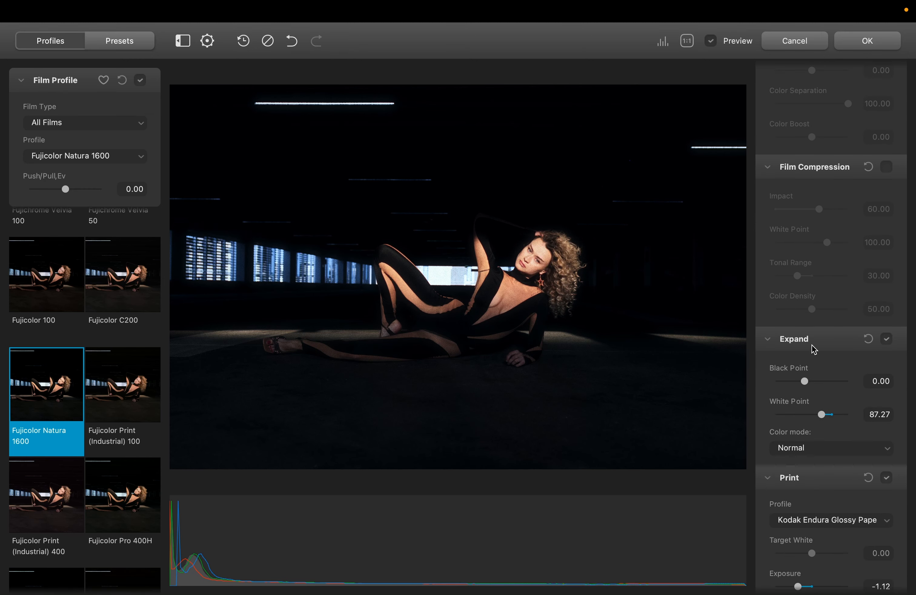
{"action": "left_click_drag", "start_coordinate": [805, 383], "coordinate": [801, 383]}
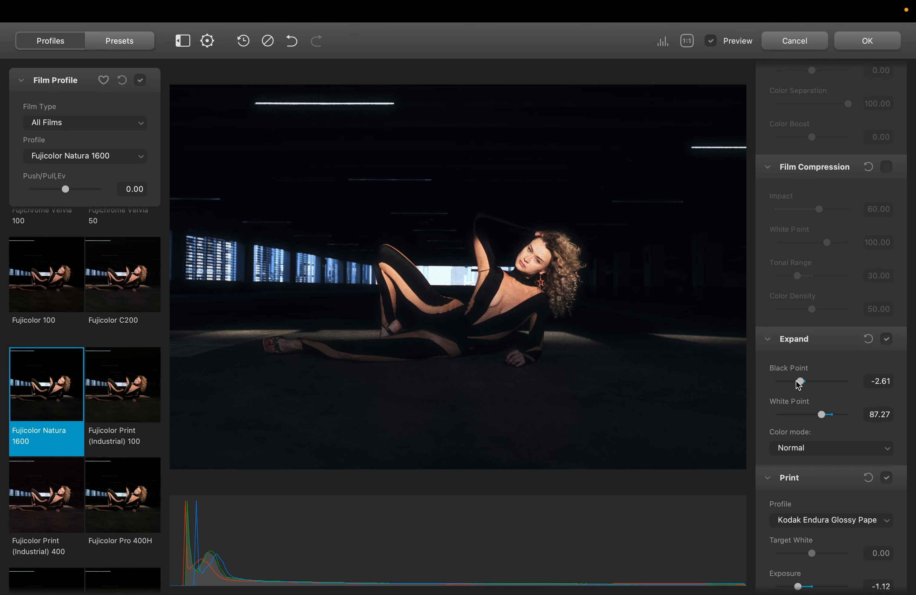
{"action": "left_click_drag", "start_coordinate": [800, 381], "coordinate": [802, 384]}
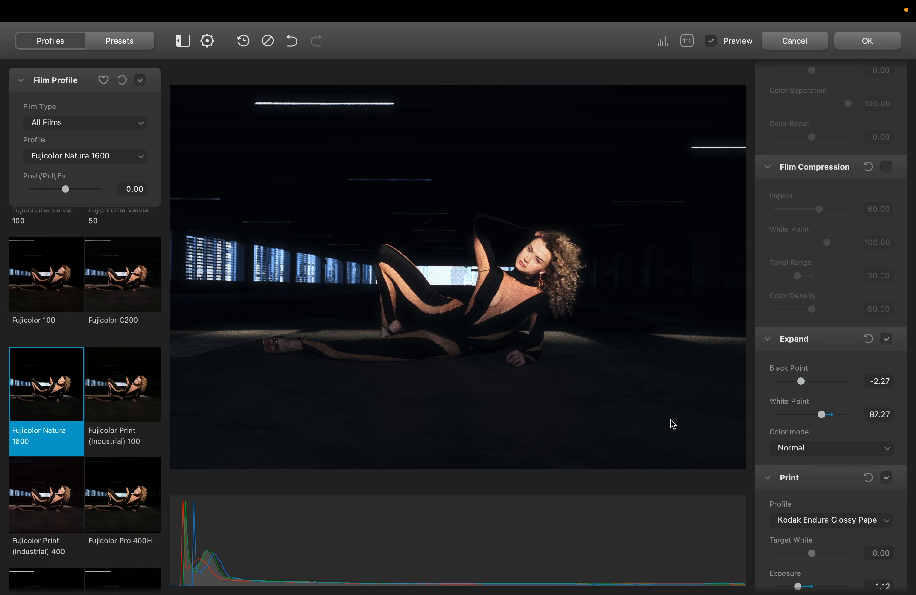
Set the Expand white point to 87.64, checking the effect on the woman's face at full size
{"action": "mouse_move", "coordinate": [823, 415]}
{"action": "left_mouse_down"}
{"action": "mouse_move", "coordinate": [843, 417]}
{"action": "mouse_move", "coordinate": [807, 417]}
{"action": "mouse_move", "coordinate": [822, 418]}
{"action": "left_mouse_up"}
{"action": "left_click", "coordinate": [521, 255]}
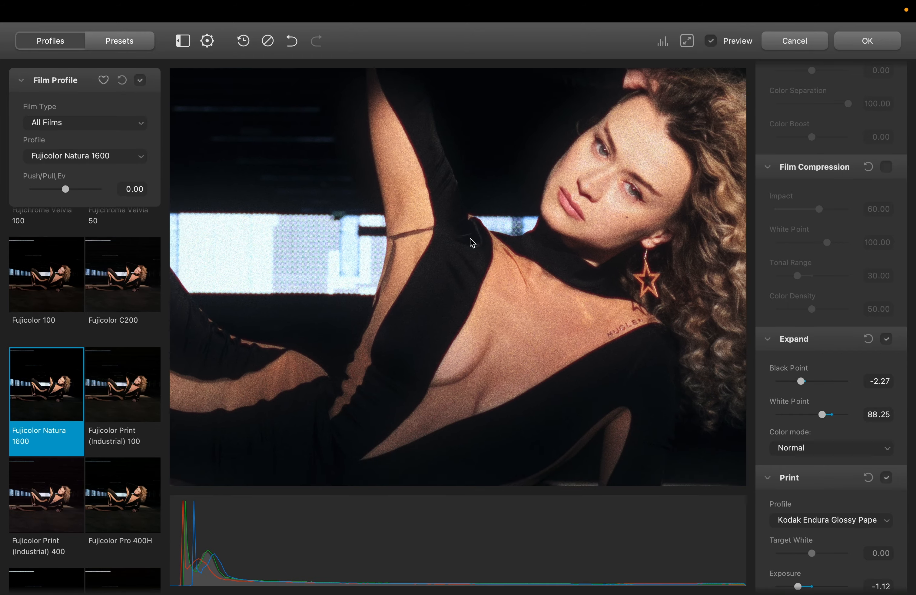
{"action": "left_click_drag", "start_coordinate": [469, 237], "coordinate": [517, 319]}
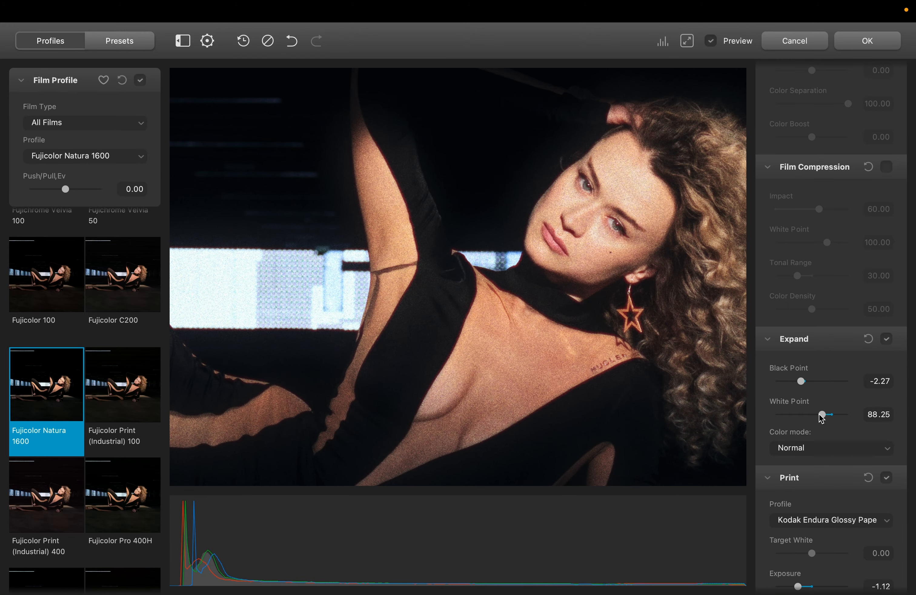
{"action": "left_click_drag", "start_coordinate": [820, 415], "coordinate": [822, 414]}
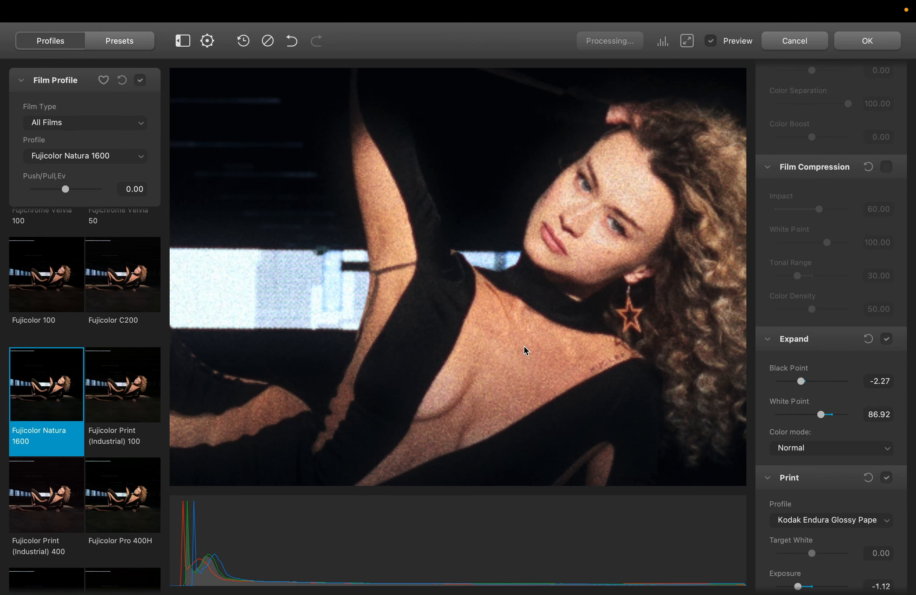
{"action": "left_click", "coordinate": [516, 306]}
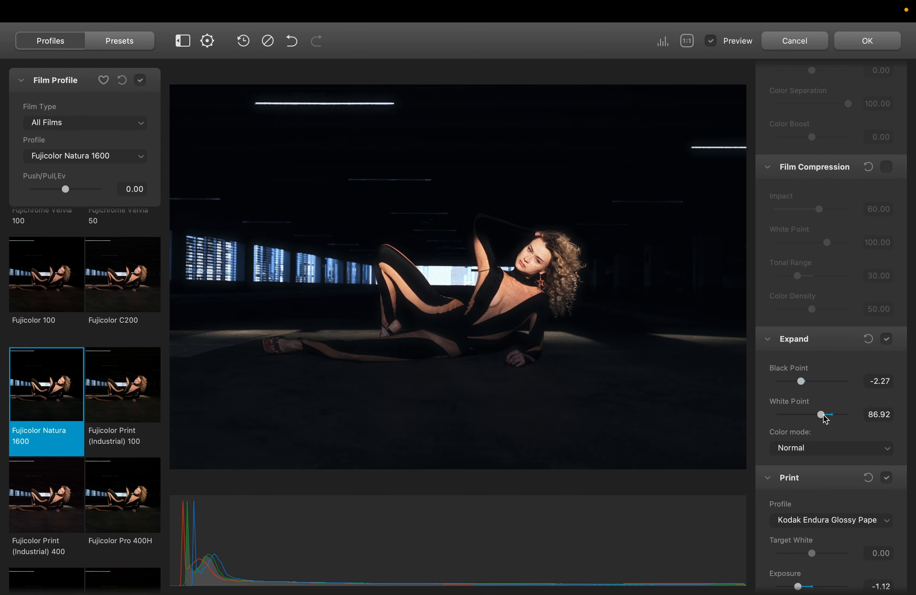
{"action": "left_click_drag", "start_coordinate": [822, 414], "coordinate": [825, 414]}
Set the Print exposure to -0.82 and the tonal contrast to -13.54
{"action": "scroll", "coordinate": [826, 386], "scroll_direction": "down", "scroll_amount": 5}
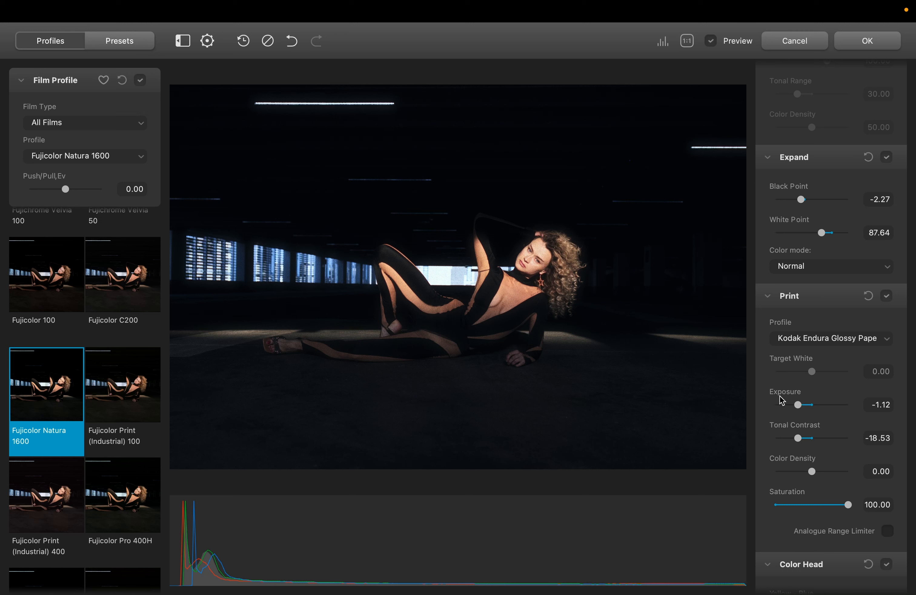
{"action": "left_click_drag", "start_coordinate": [798, 405], "coordinate": [803, 406]}
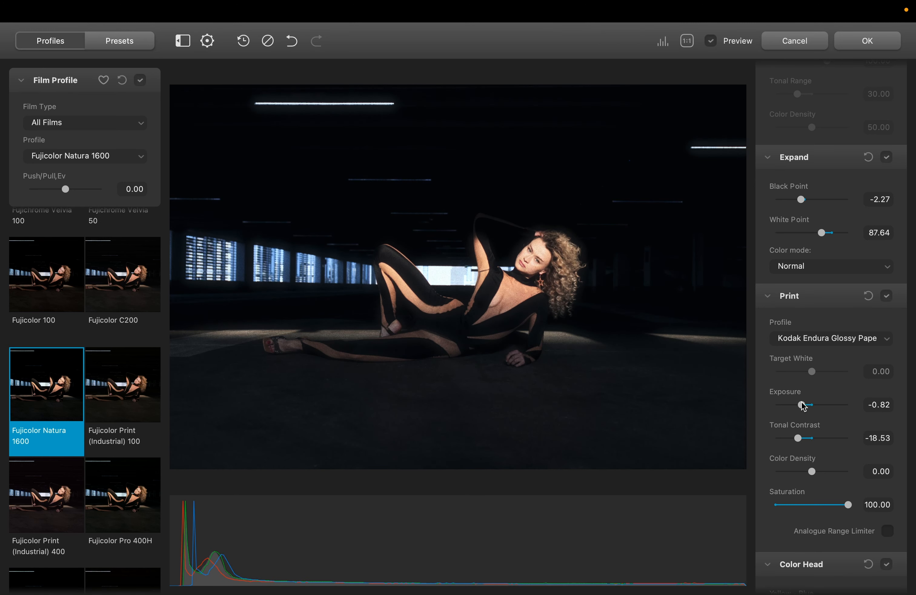
{"action": "left_click_drag", "start_coordinate": [799, 443], "coordinate": [802, 442]}
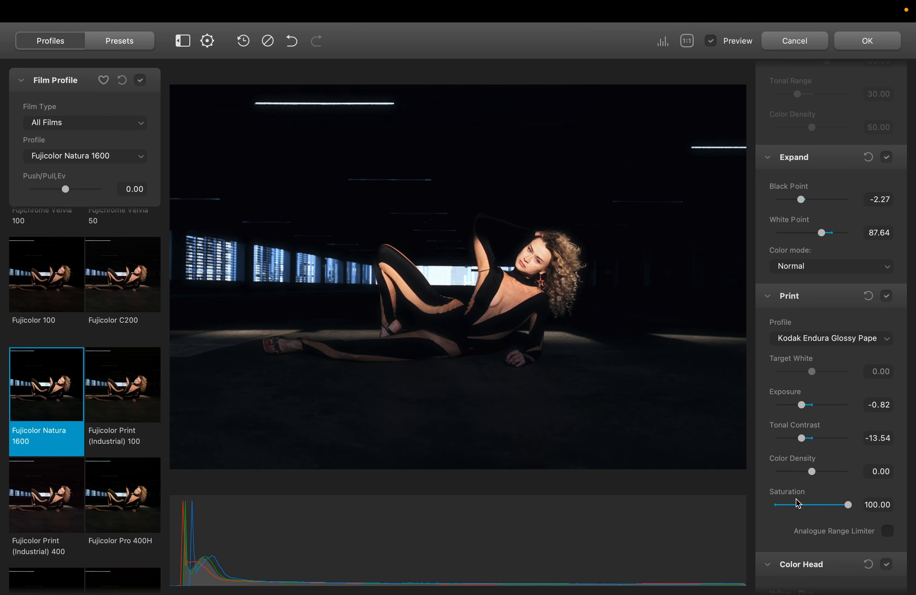
Adjust the Color Head balance to Yellow-Blue 1.41, Magenta-Green 0.62 and Cyan-Red -4.30
{"action": "scroll", "coordinate": [797, 527], "scroll_direction": "down", "scroll_amount": 5}
{"action": "left_click_drag", "start_coordinate": [812, 352], "coordinate": [809, 352]}
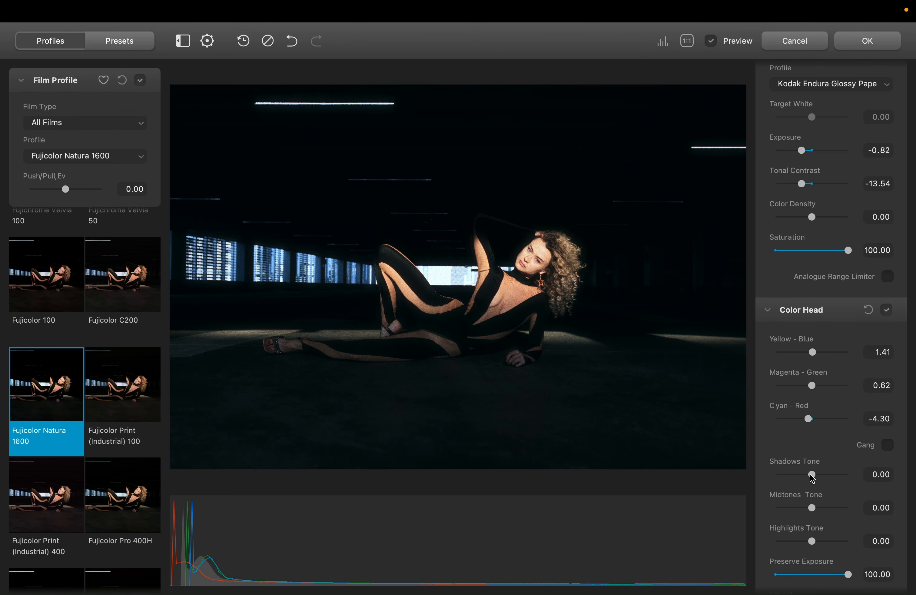
Set the Color Head Shadows Tone to -10.16, Midtones Tone to 18.48 and Highlights Tone to -10.68
{"action": "left_click_drag", "start_coordinate": [811, 476], "coordinate": [808, 474]}
{"action": "scroll", "coordinate": [808, 474], "scroll_direction": "down", "scroll_amount": 3}
{"action": "left_click_drag", "start_coordinate": [811, 435], "coordinate": [813, 435]}
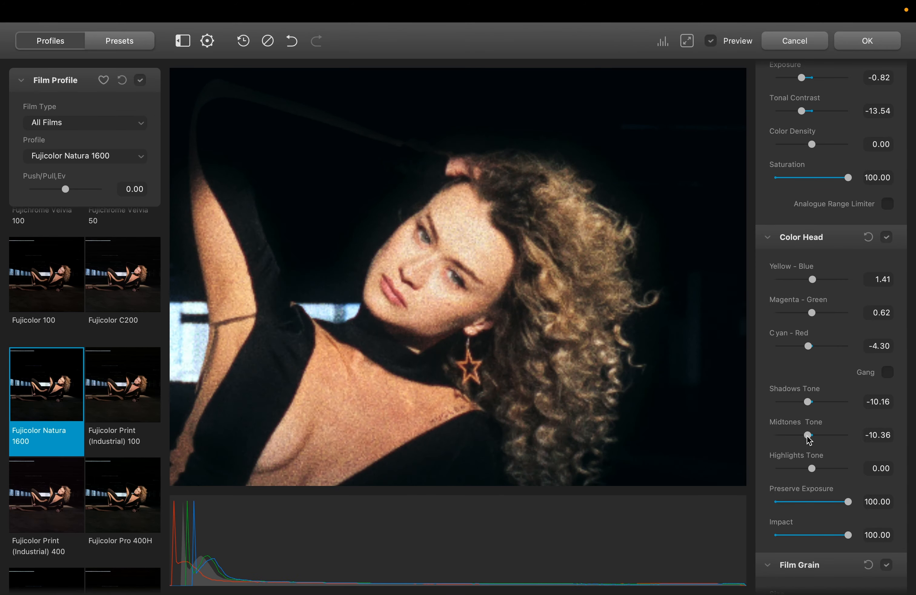
{"action": "left_click_drag", "start_coordinate": [809, 439], "coordinate": [809, 472]}
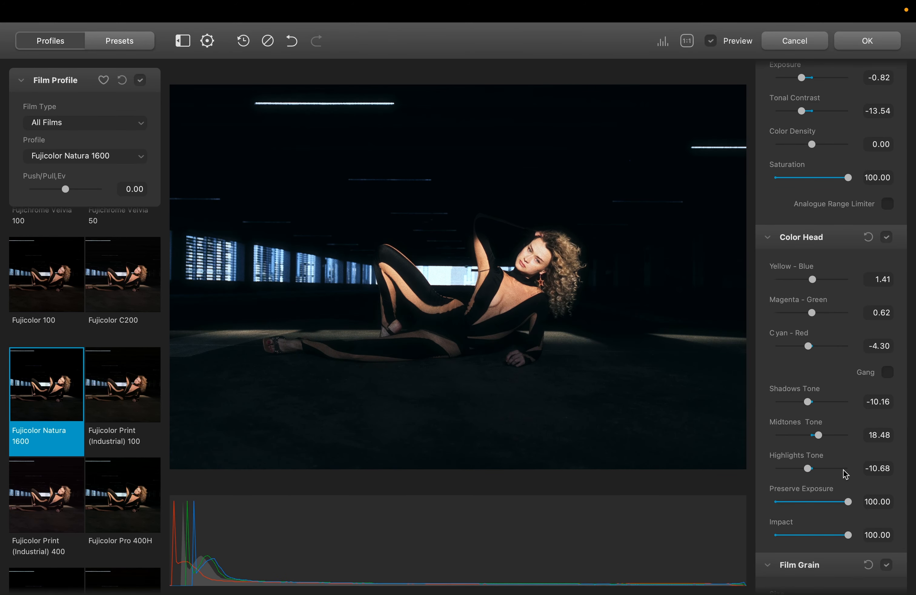
Set the Film Grain size to 1.05, trying a coarser grain first and judging it on the woman's face at full size
{"action": "scroll", "coordinate": [813, 483], "scroll_direction": "down", "scroll_amount": 8}
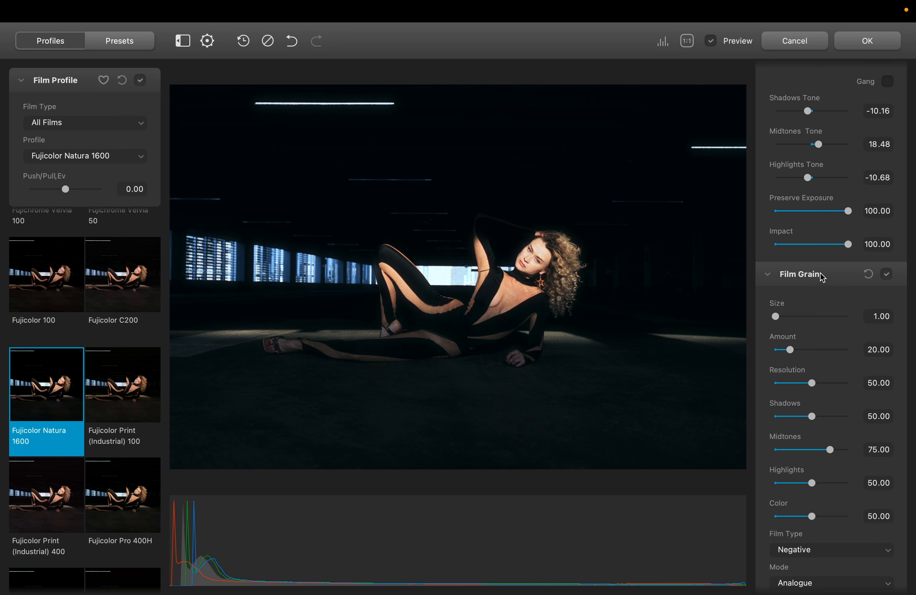
{"action": "left_click", "coordinate": [558, 272]}
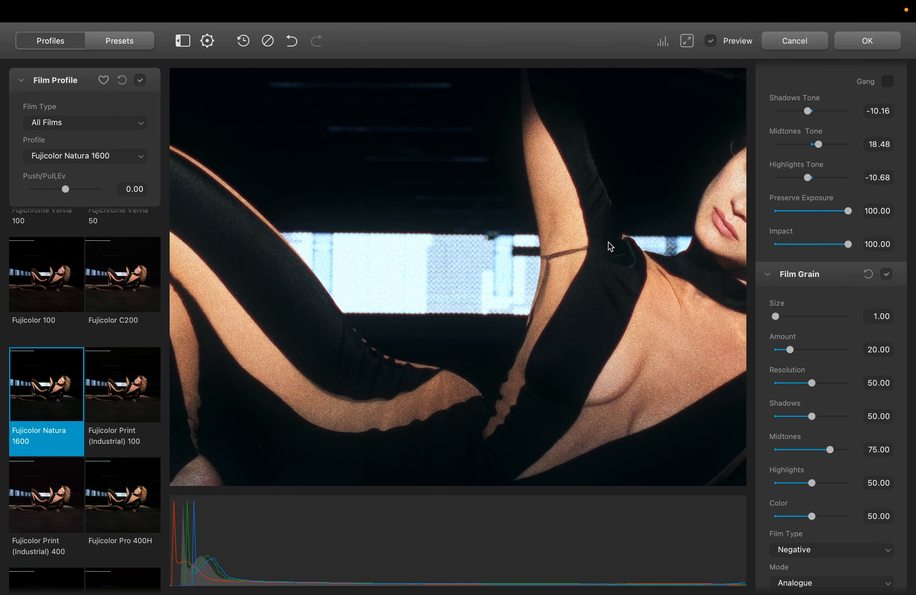
{"action": "left_click_drag", "start_coordinate": [610, 246], "coordinate": [436, 326]}
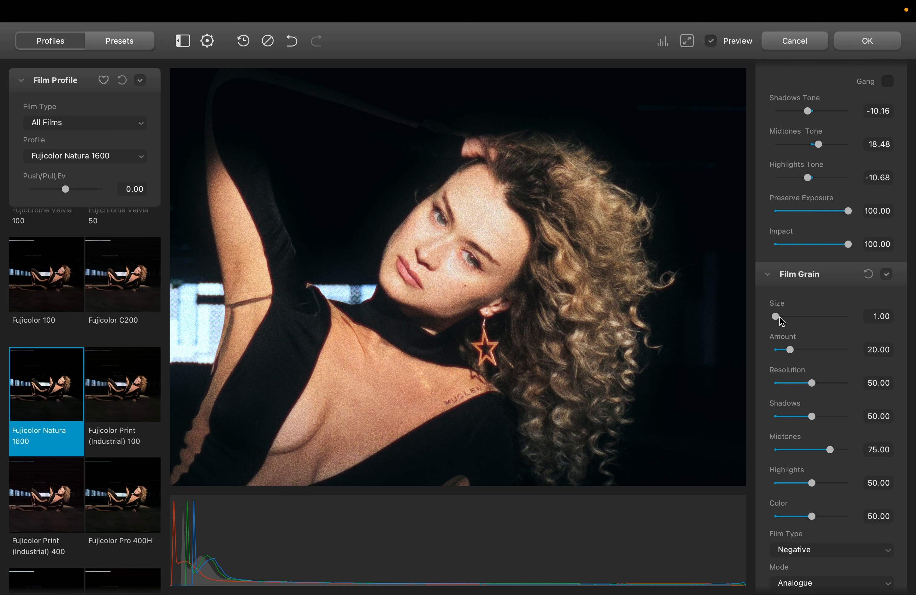
{"action": "left_click_drag", "start_coordinate": [780, 321], "coordinate": [824, 317]}
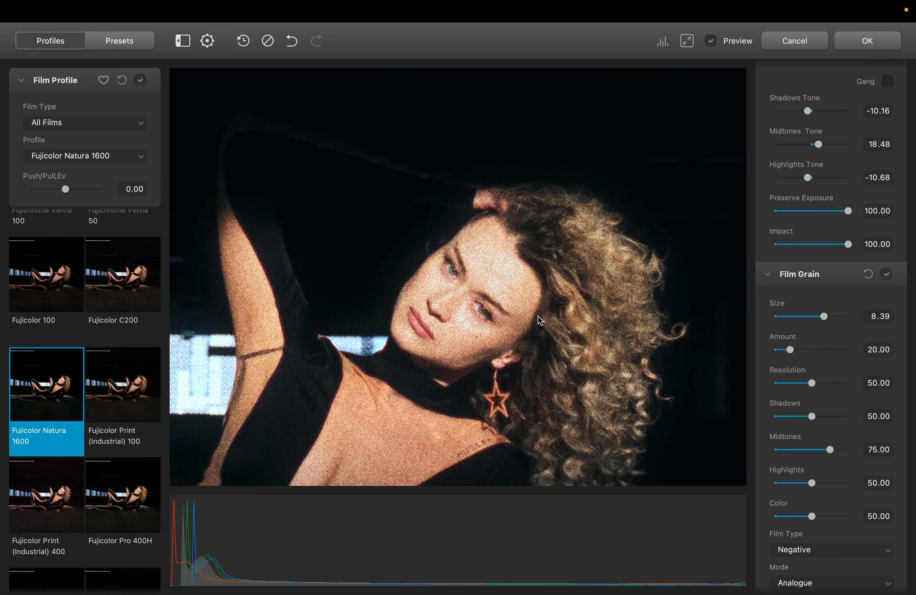
{"action": "left_click_drag", "start_coordinate": [821, 317], "coordinate": [779, 318]}
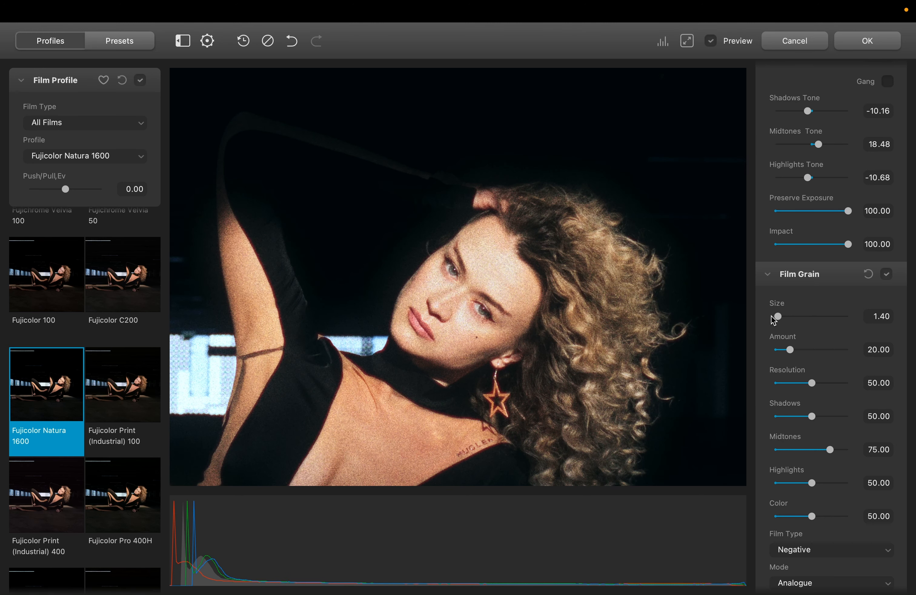
{"action": "left_click_drag", "start_coordinate": [772, 317], "coordinate": [771, 317]}
Try a stronger Film Grain amount, settle on 16.75, and set the grain Shadows to 47.36
{"action": "left_click_drag", "start_coordinate": [790, 350], "coordinate": [819, 349]}
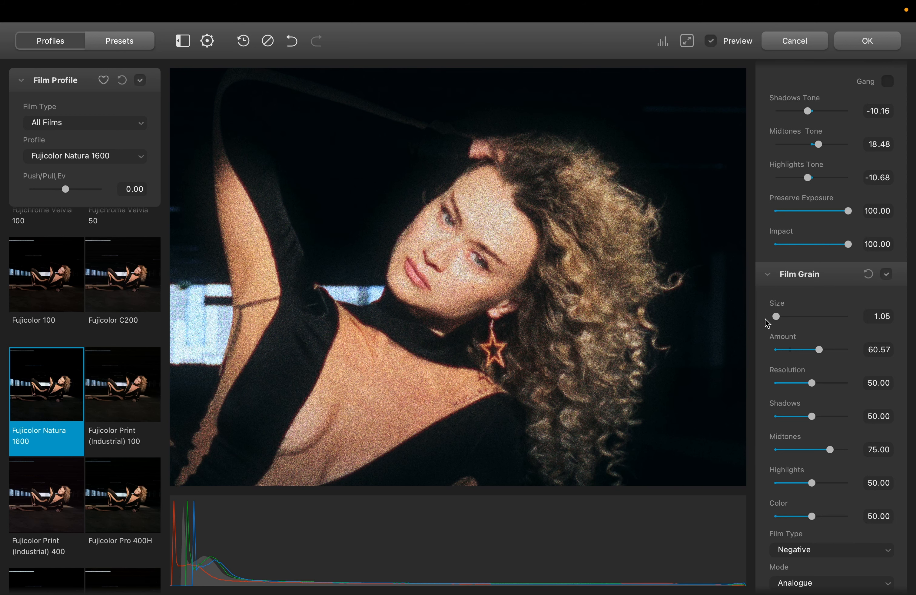
{"action": "left_click", "coordinate": [785, 349]}
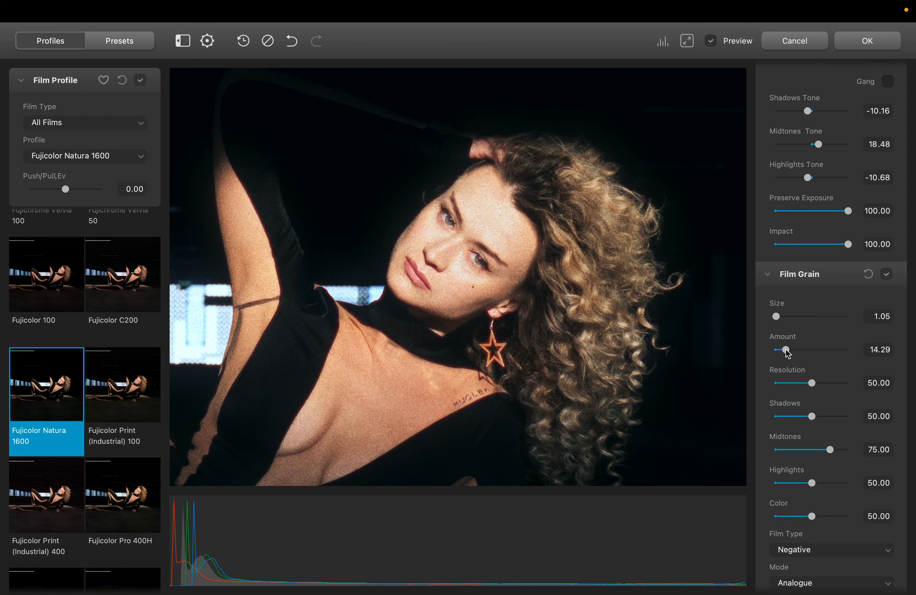
{"action": "scroll", "coordinate": [788, 353], "scroll_direction": "down", "scroll_amount": 6}
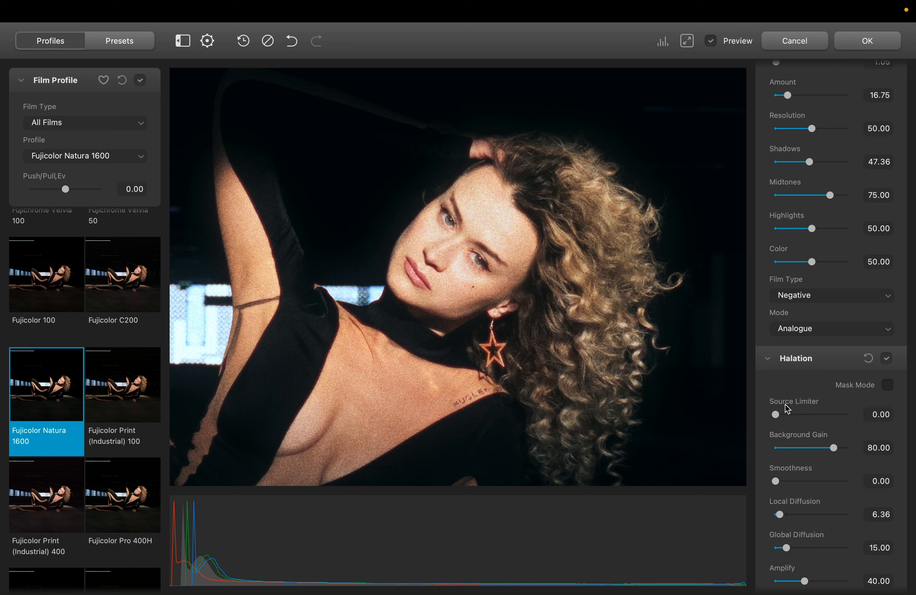
Set the Halation Local Diffusion to 9.71, Global Diffusion to 16.30 and Amplify to 55.63
{"action": "scroll", "coordinate": [787, 409], "scroll_direction": "down", "scroll_amount": 4}
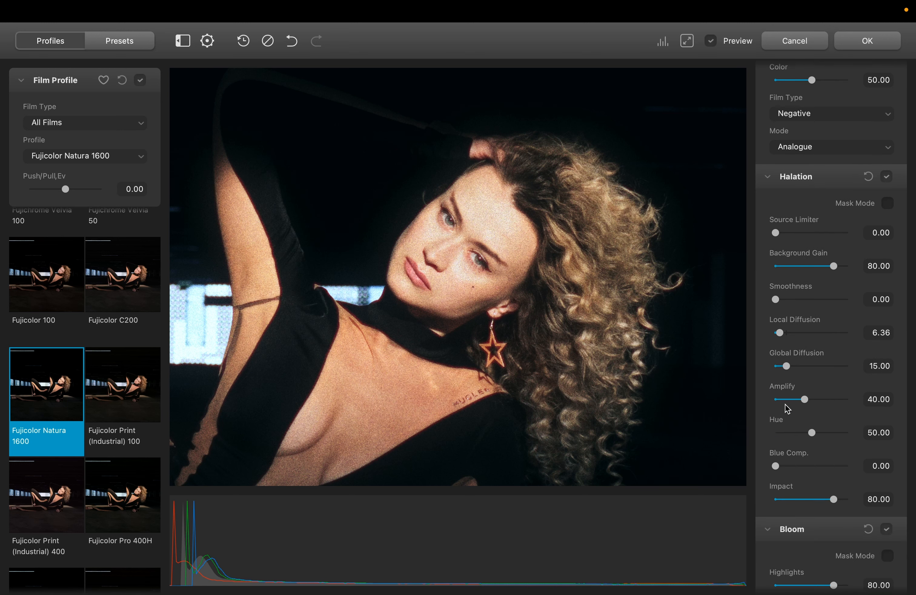
{"action": "scroll", "coordinate": [788, 408], "scroll_direction": "up", "scroll_amount": 2}
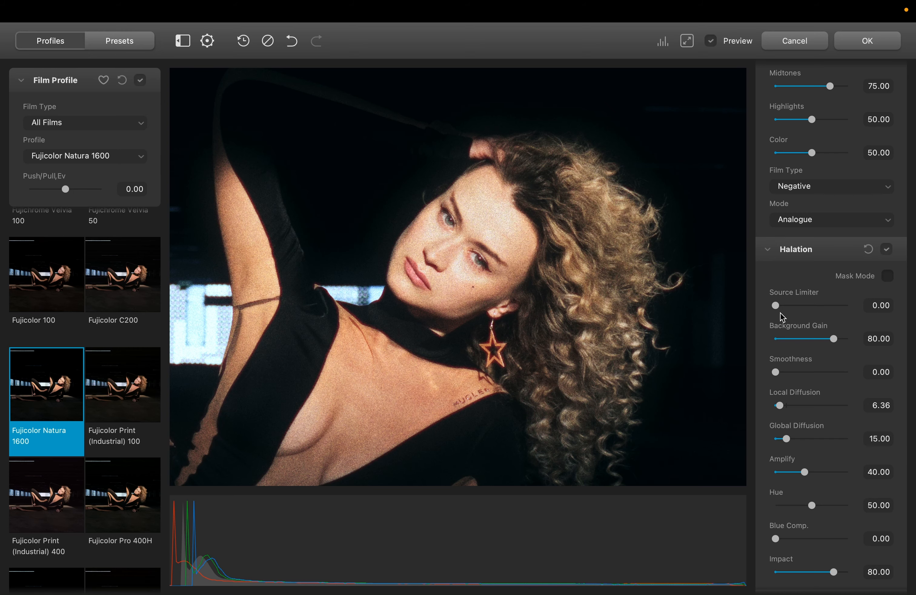
{"action": "left_click_drag", "start_coordinate": [546, 303], "coordinate": [567, 288]}
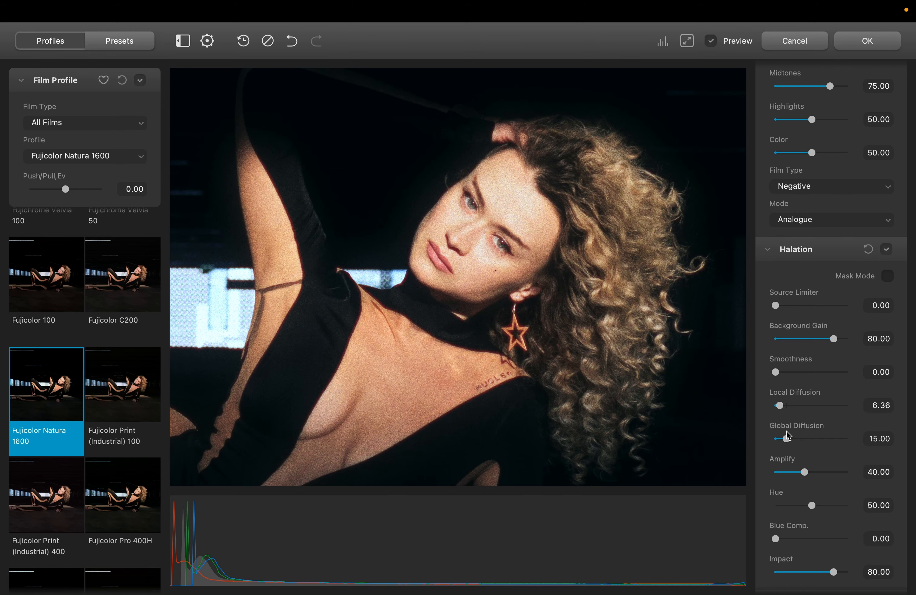
{"action": "left_click_drag", "start_coordinate": [805, 473], "coordinate": [830, 471]}
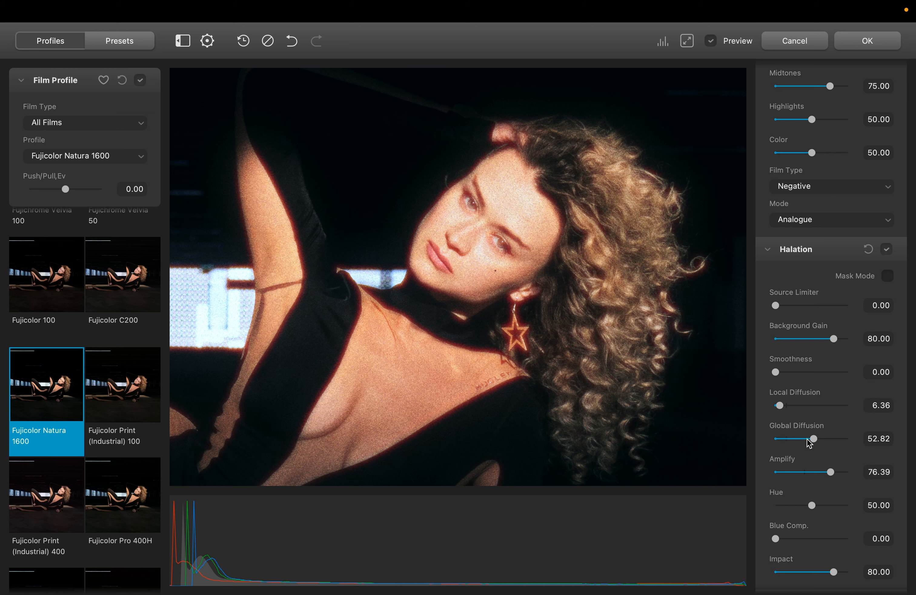
{"action": "left_click_drag", "start_coordinate": [812, 439], "coordinate": [789, 407]}
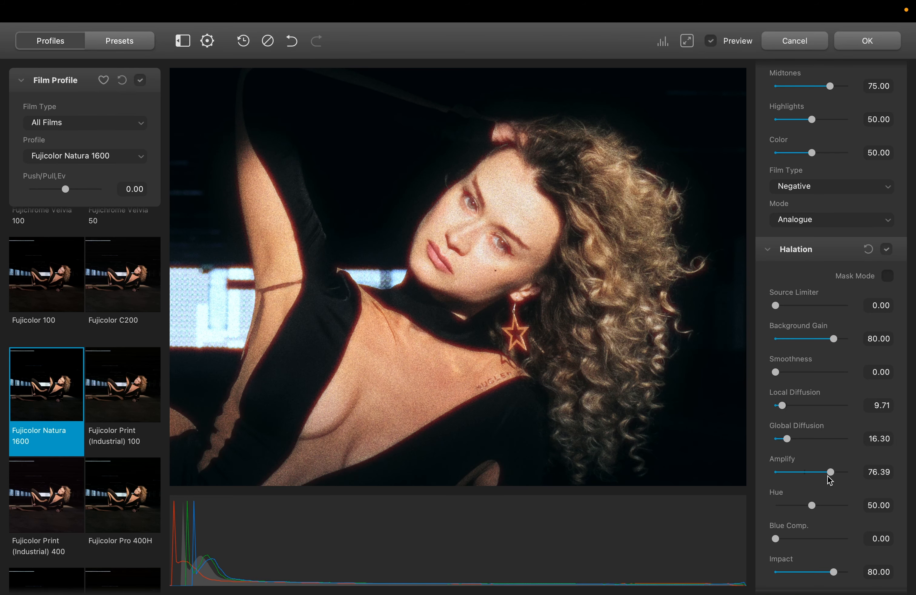
{"action": "left_click_drag", "start_coordinate": [829, 473], "coordinate": [815, 473]}
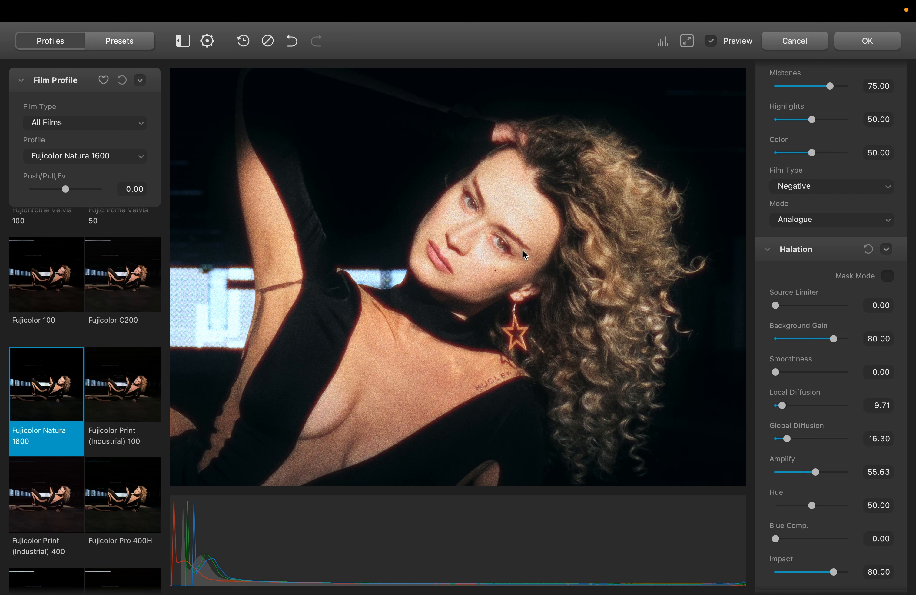
Compare the halation at full size and in the whole frame, and set its Global Diffusion to 21.60 and Impact to 72.54
{"action": "left_click", "coordinate": [492, 277]}
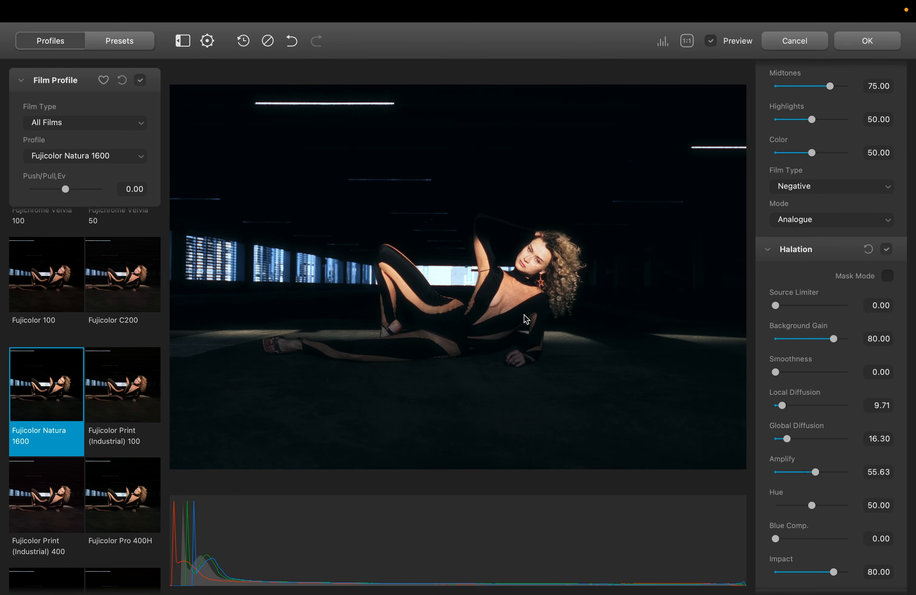
{"action": "left_click", "coordinate": [519, 279]}
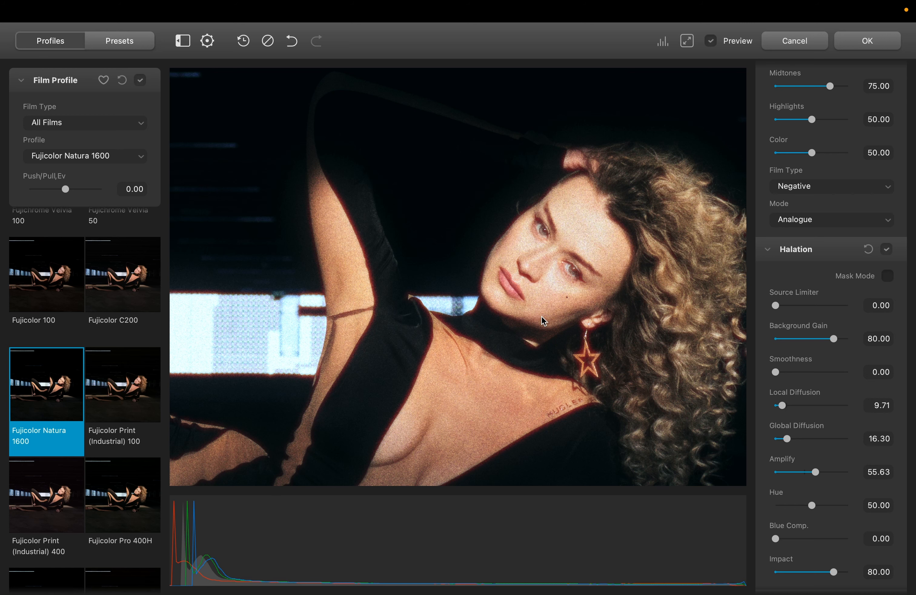
{"action": "left_click", "coordinate": [514, 352]}
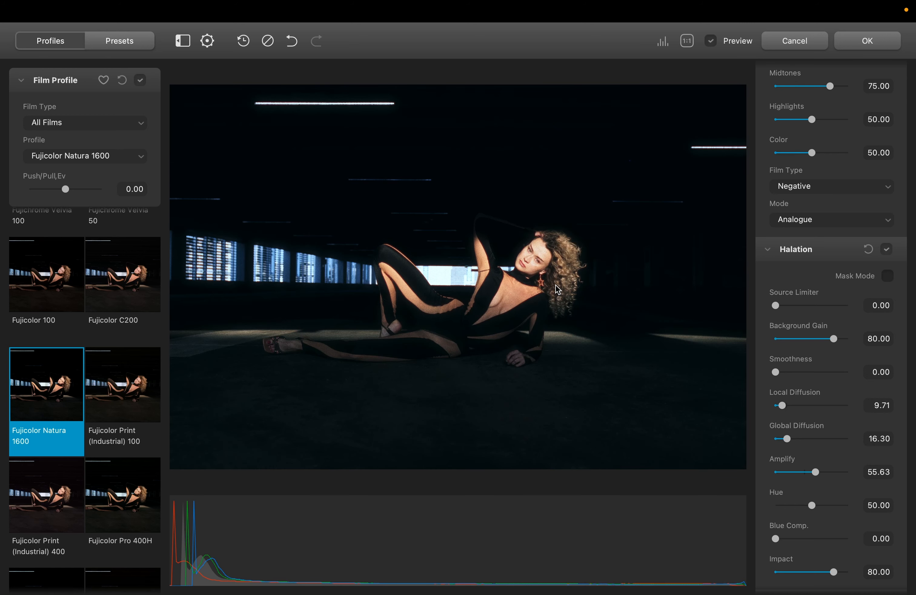
{"action": "left_click", "coordinate": [498, 292]}
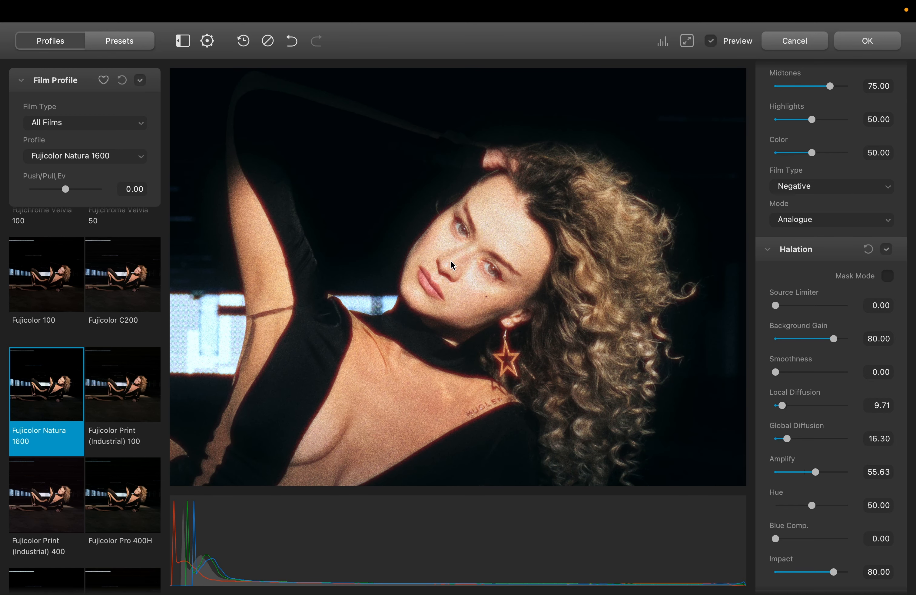
{"action": "left_click_drag", "start_coordinate": [494, 305], "coordinate": [577, 310]}
{"action": "left_click", "coordinate": [517, 340]}
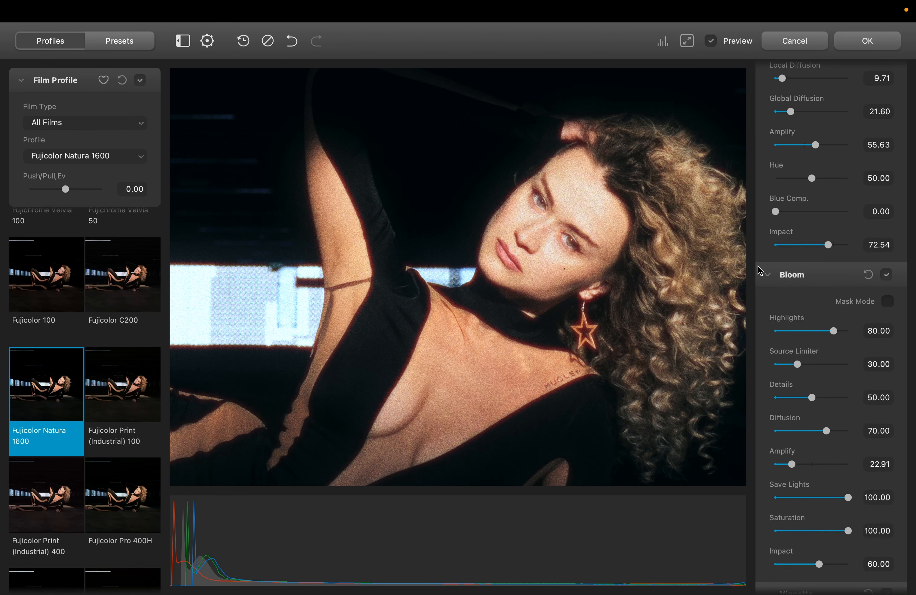
Inspect the bloom on the face and the whole frame, and try a Bloom Amplify of 64.51
{"action": "left_click", "coordinate": [577, 317]}
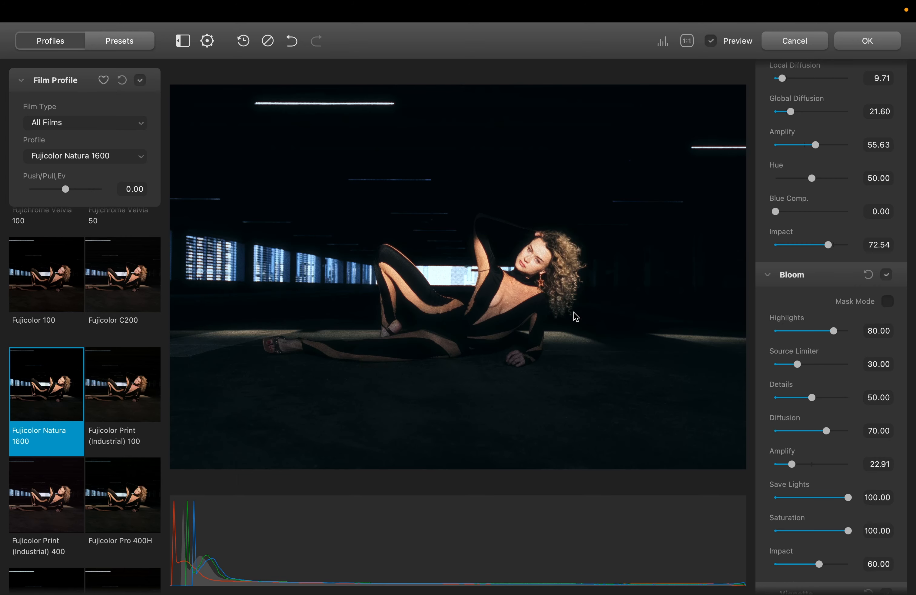
{"action": "left_click", "coordinate": [529, 265]}
{"action": "left_click_drag", "start_coordinate": [613, 245], "coordinate": [425, 290]}
{"action": "left_click", "coordinate": [552, 300]}
{"action": "left_click_drag", "start_coordinate": [799, 465], "coordinate": [821, 466]}
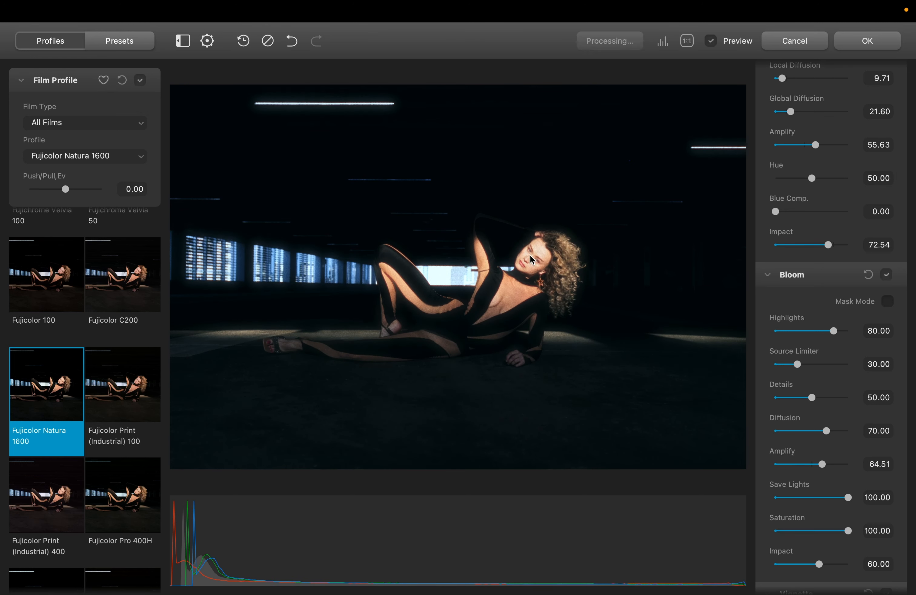
Set the Bloom Highlights to 28.82, Source Limiter to 36.61, Diffusion to 80.49, Amplify to 52.07 and Impact to 69.96, and apply the film look
{"action": "double_click", "coordinate": [530, 254]}
{"action": "left_click_drag", "start_coordinate": [629, 255], "coordinate": [575, 275]}
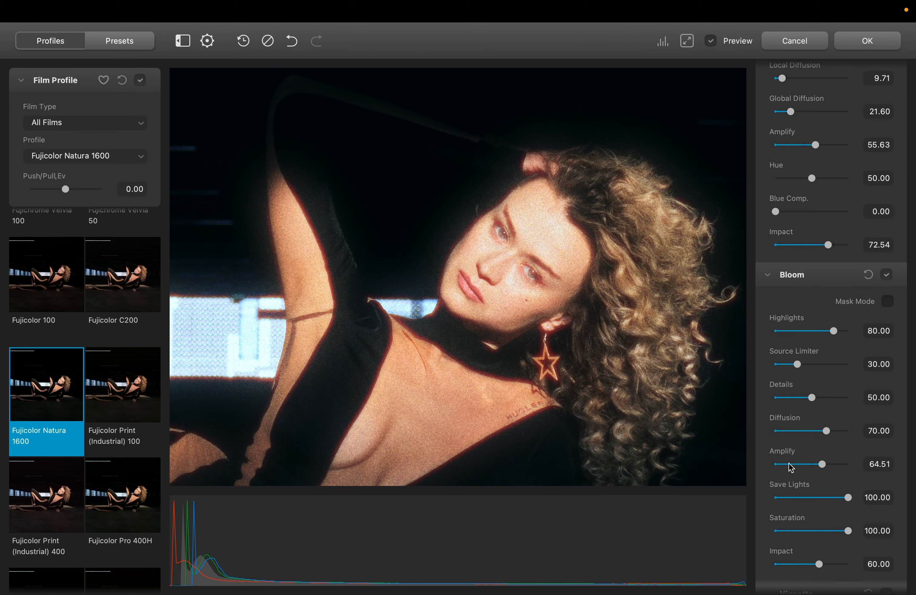
{"action": "left_click_drag", "start_coordinate": [824, 465], "coordinate": [794, 465]}
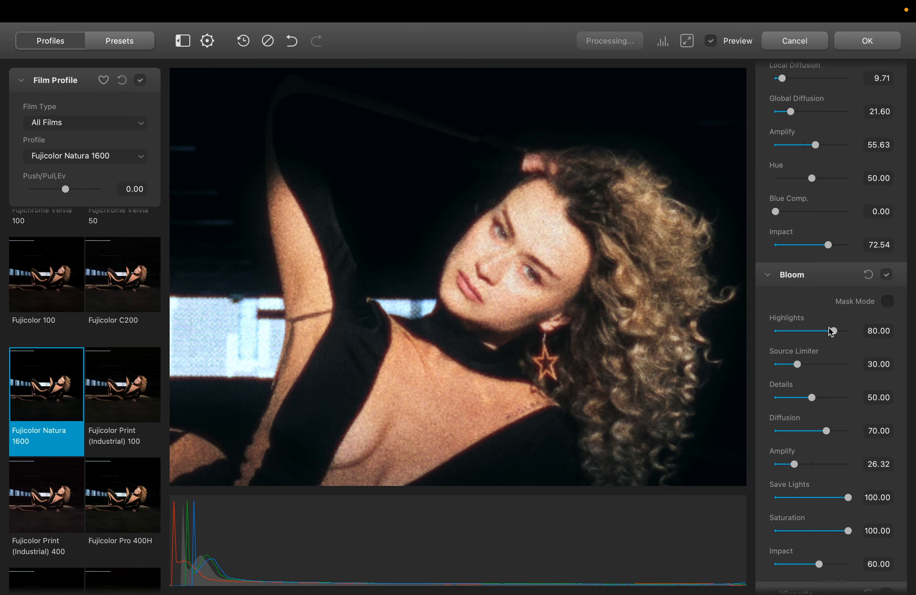
{"action": "left_click_drag", "start_coordinate": [832, 331], "coordinate": [797, 334]}
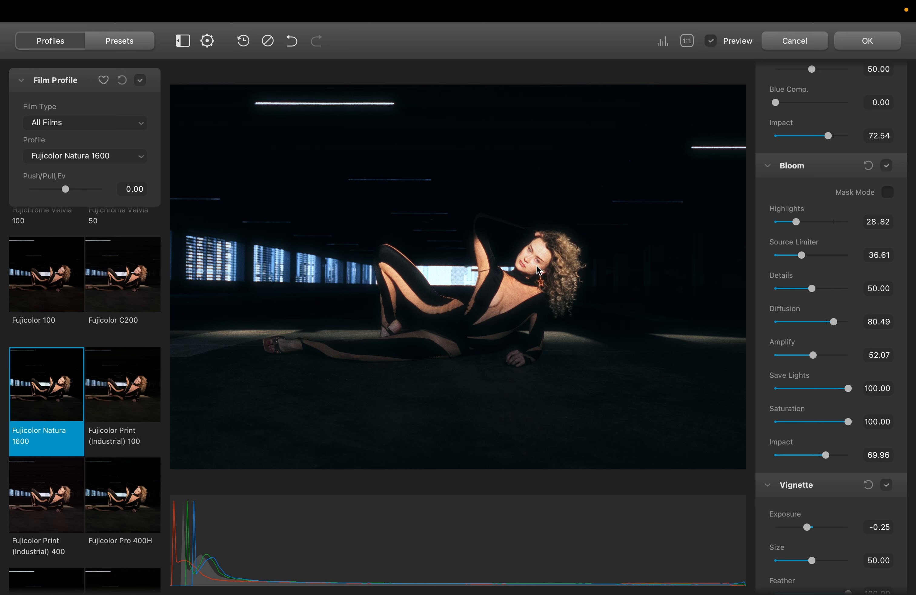
{"action": "left_click", "coordinate": [855, 41]}
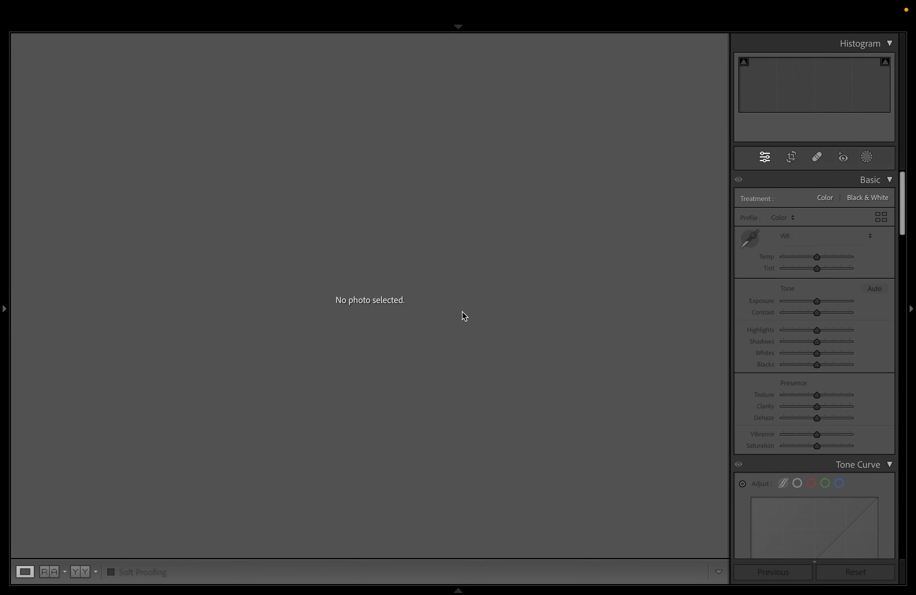
Reveal the Lightroom filmstrip, select _30A3713.CR3 and turn off the star rating filter
{"action": "left_click", "coordinate": [458, 590]}
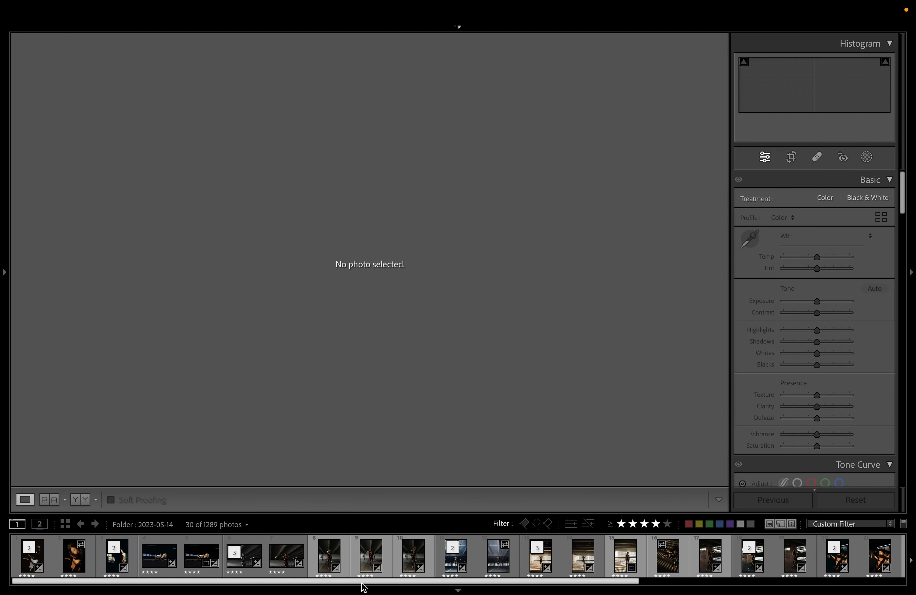
{"action": "left_click", "coordinate": [191, 571]}
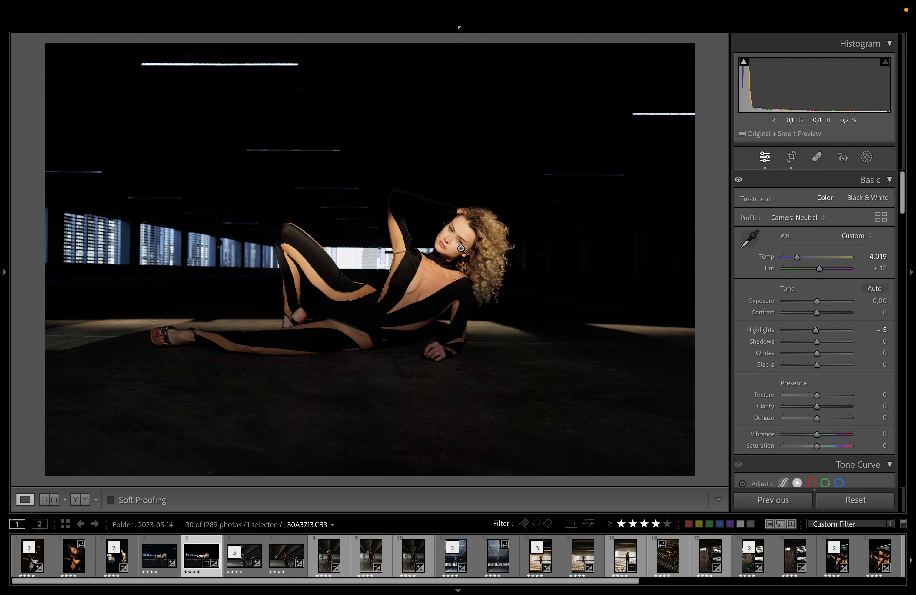
{"action": "left_click", "coordinate": [620, 523]}
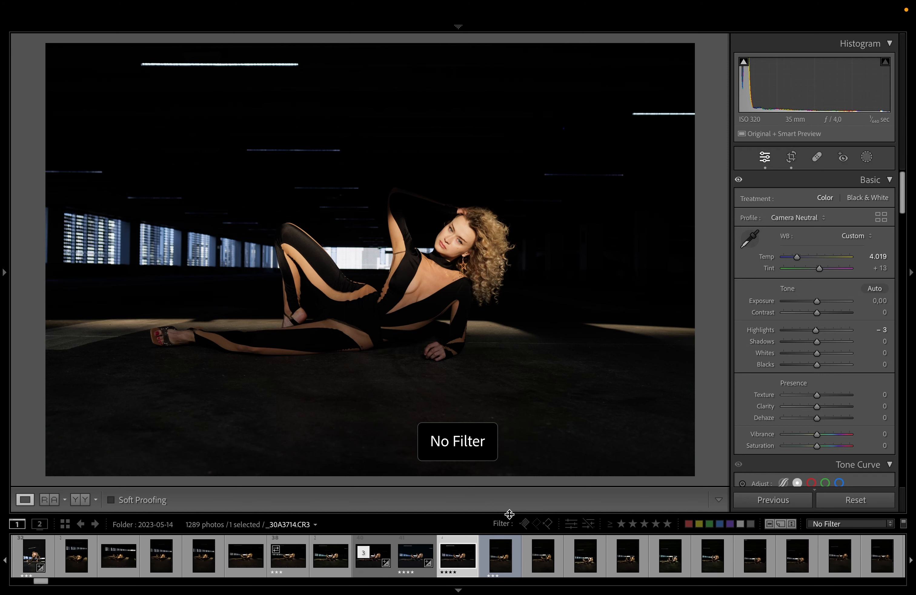
Rate _30A3713-Bearbeitet-2.tif four stars and filter the filmstrip to photos with at least four stars
{"action": "left_click", "coordinate": [369, 566]}
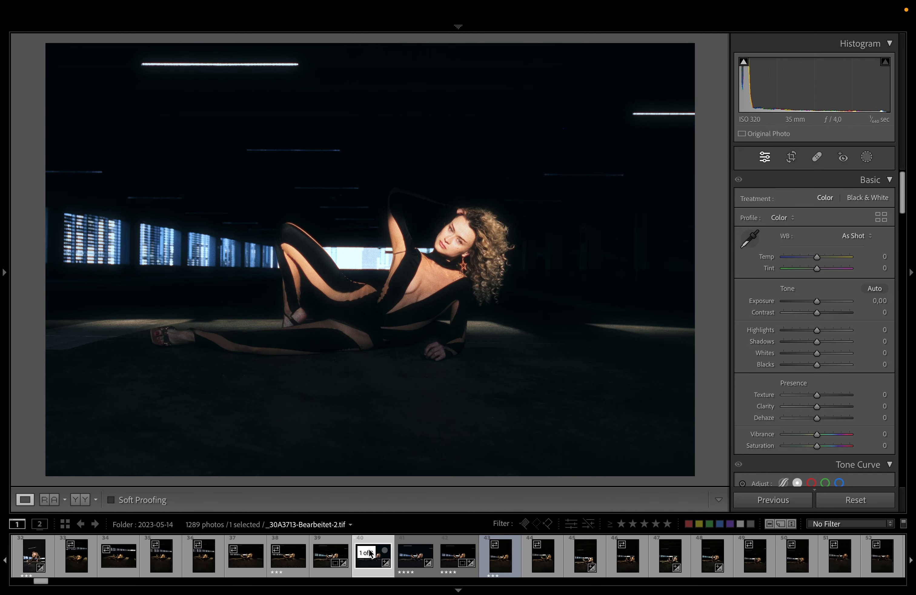
{"action": "key", "text": "4"}
{"action": "left_click", "coordinate": [655, 523]}
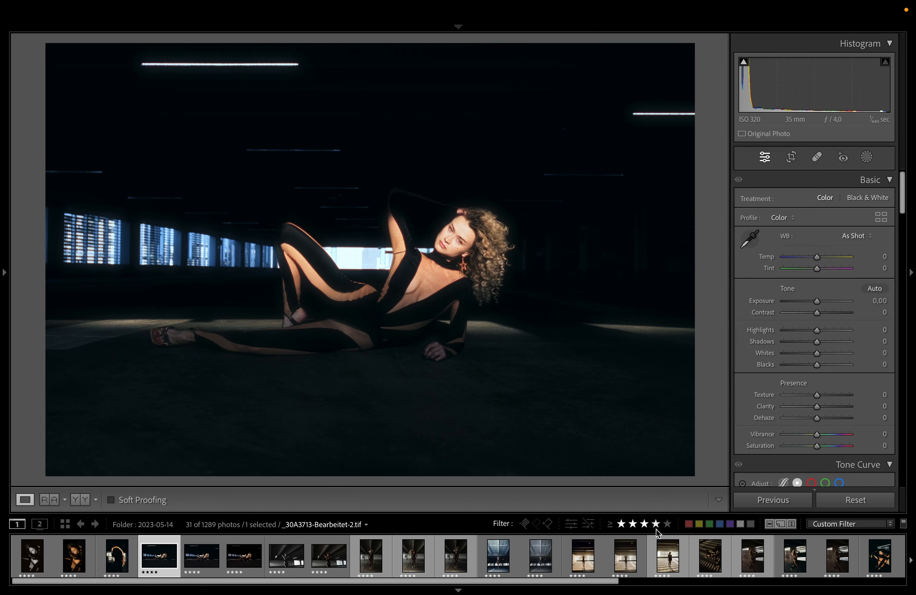
Hide the side panels and compare the original photo with the two film-look versions
{"action": "left_click", "coordinate": [242, 567]}
{"action": "key", "text": "Tab"}
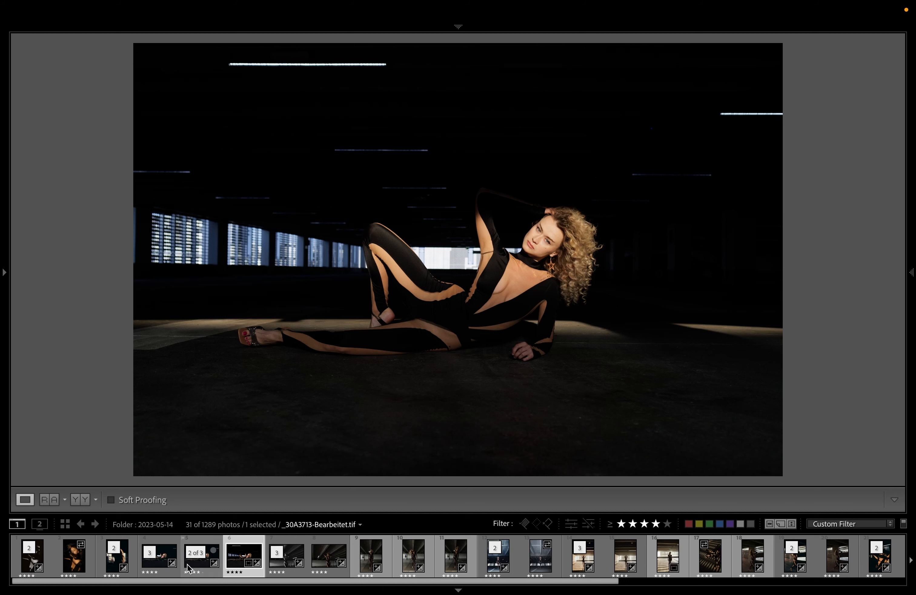
{"action": "left_click", "coordinate": [154, 566]}
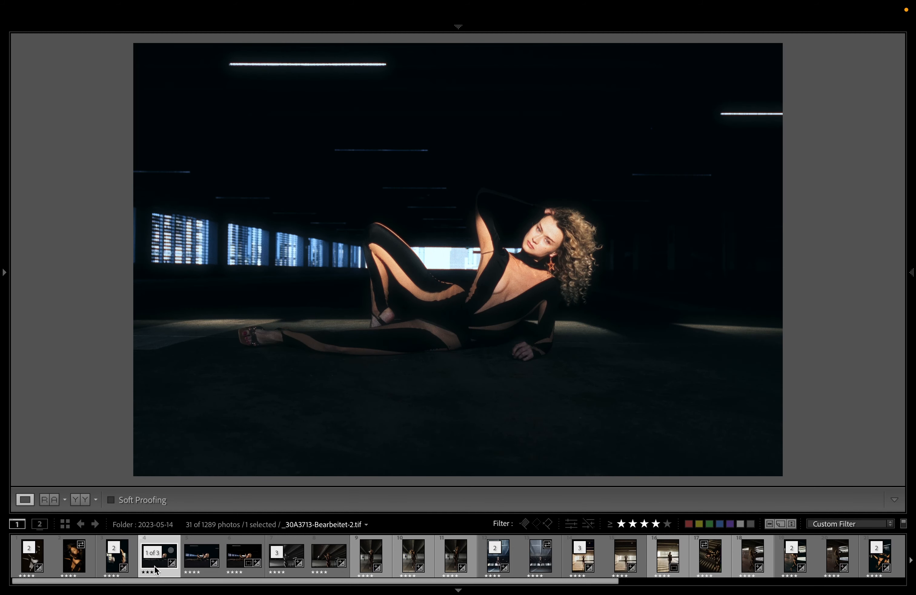
{"action": "left_click", "coordinate": [191, 564]}
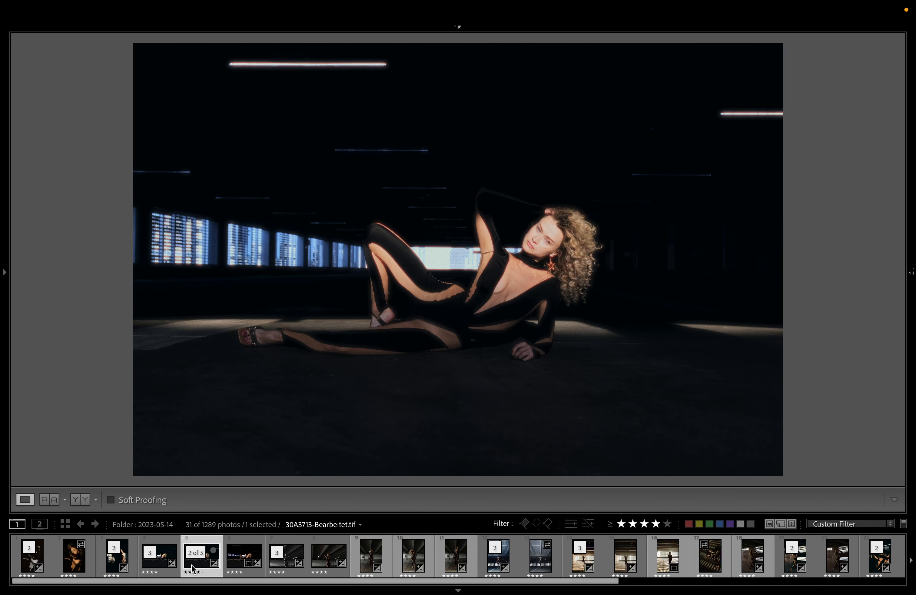
Zoom in on the reclining model's face and compare _30A3713-Bearbeitet.tif, _30A3713-Bearbeitet-2.tif and the original photo
{"action": "left_click", "coordinate": [558, 246]}
{"action": "left_click_drag", "start_coordinate": [511, 329], "coordinate": [573, 302]}
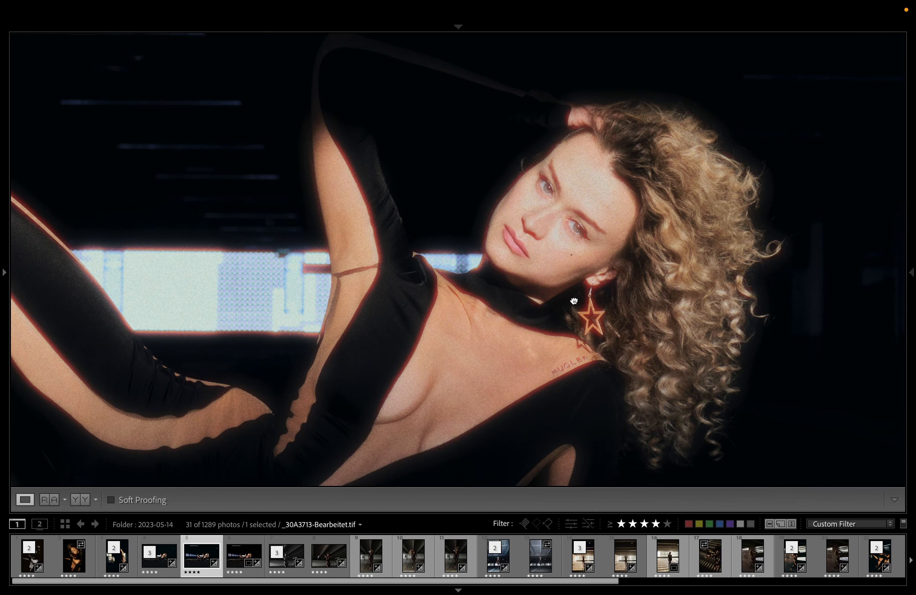
{"action": "left_click", "coordinate": [155, 562]}
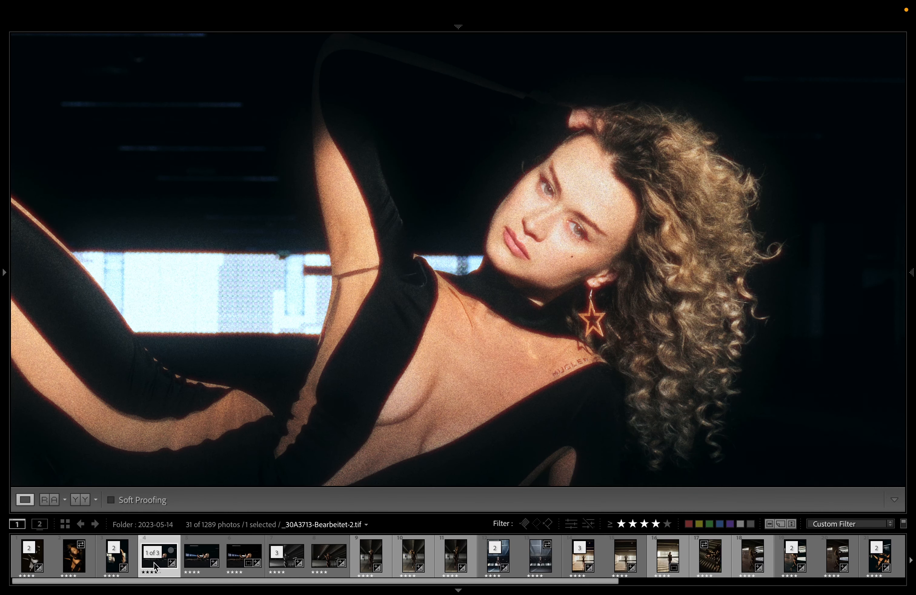
{"action": "left_click", "coordinate": [193, 563]}
{"action": "left_click", "coordinate": [236, 563]}
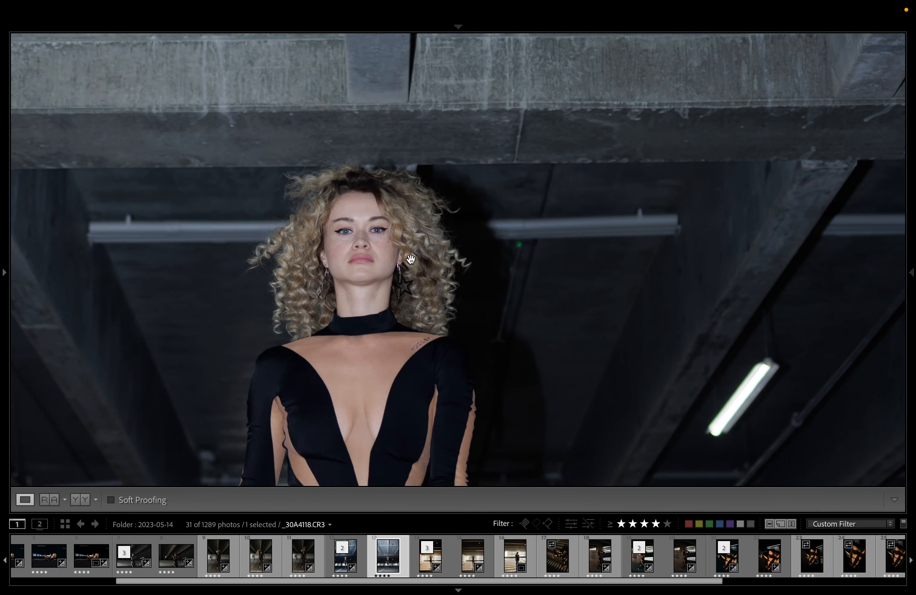
Compare the original _30A4118.CR3 with its film-look version _30A4118-Bearbeitet.tif, both close up on the model and in full
{"action": "left_click_drag", "start_coordinate": [358, 264], "coordinate": [433, 198]}
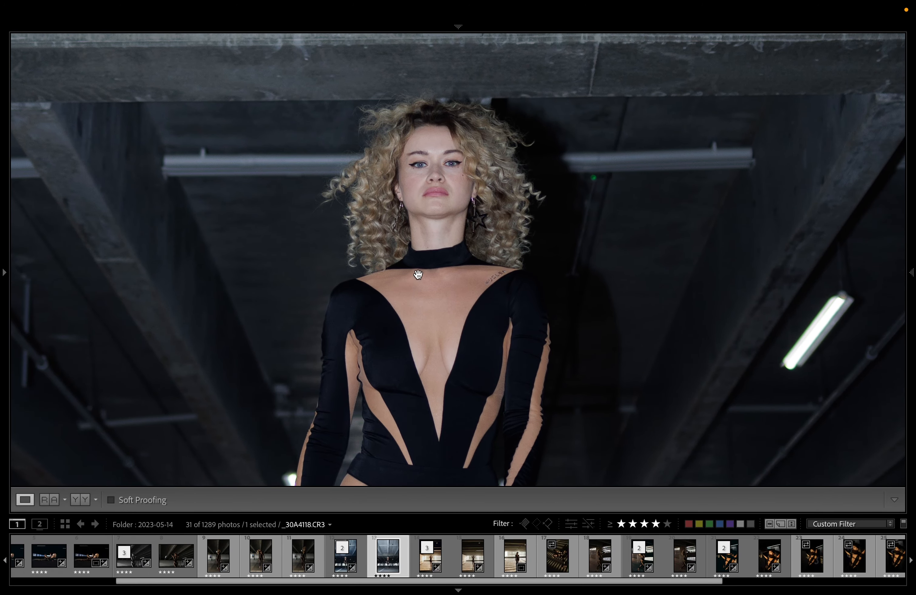
{"action": "left_click", "coordinate": [400, 328]}
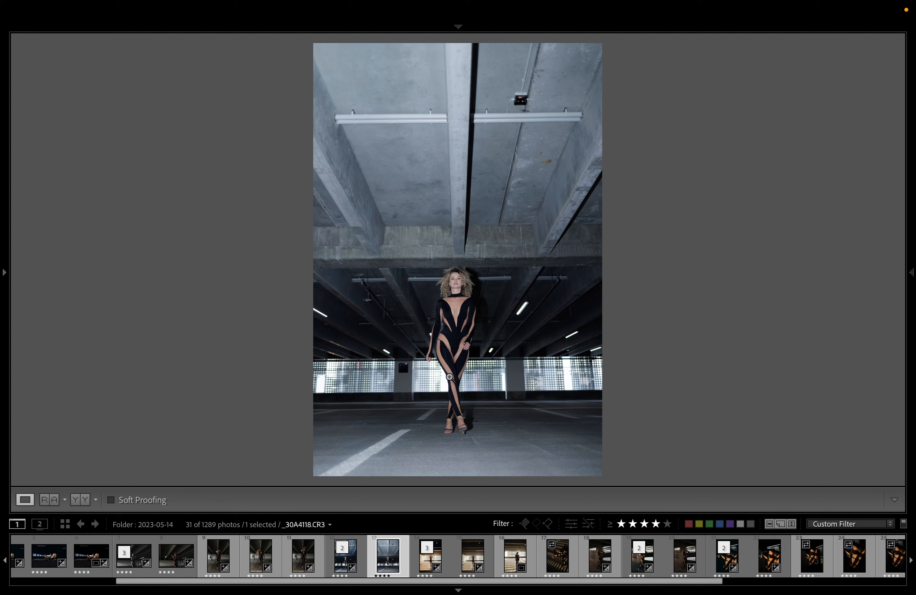
{"action": "left_click", "coordinate": [341, 571]}
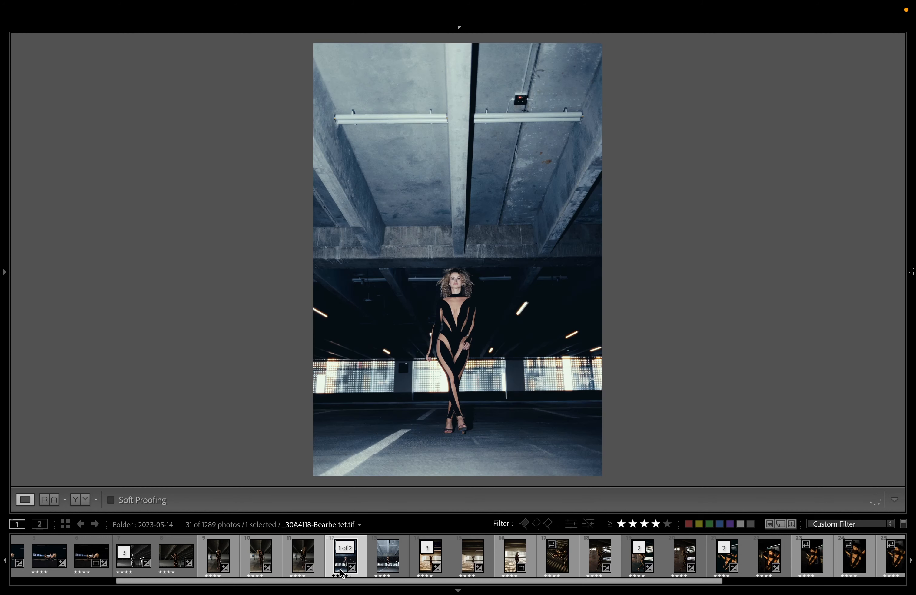
{"action": "left_click", "coordinate": [463, 324]}
{"action": "left_click_drag", "start_coordinate": [476, 313], "coordinate": [501, 349]}
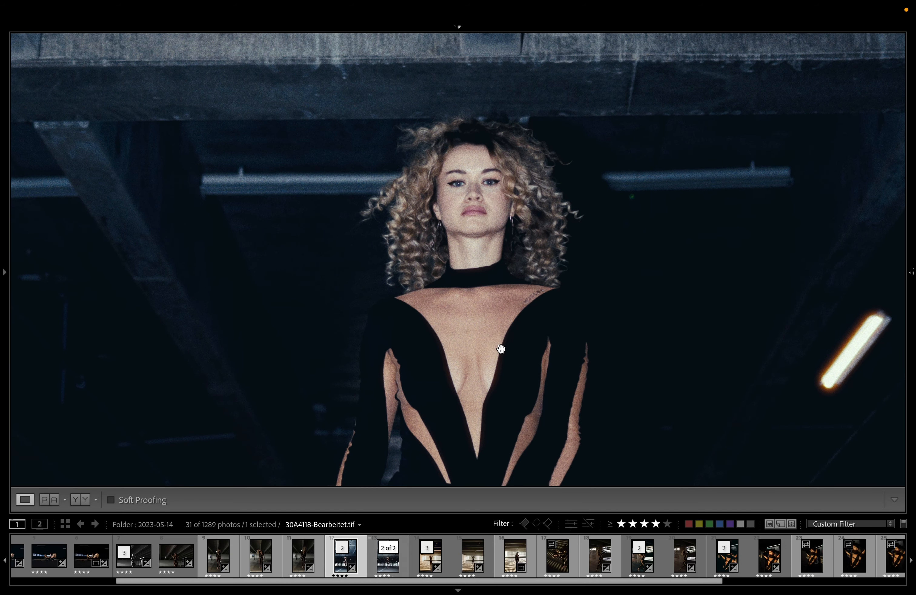
{"action": "left_click", "coordinate": [501, 350]}
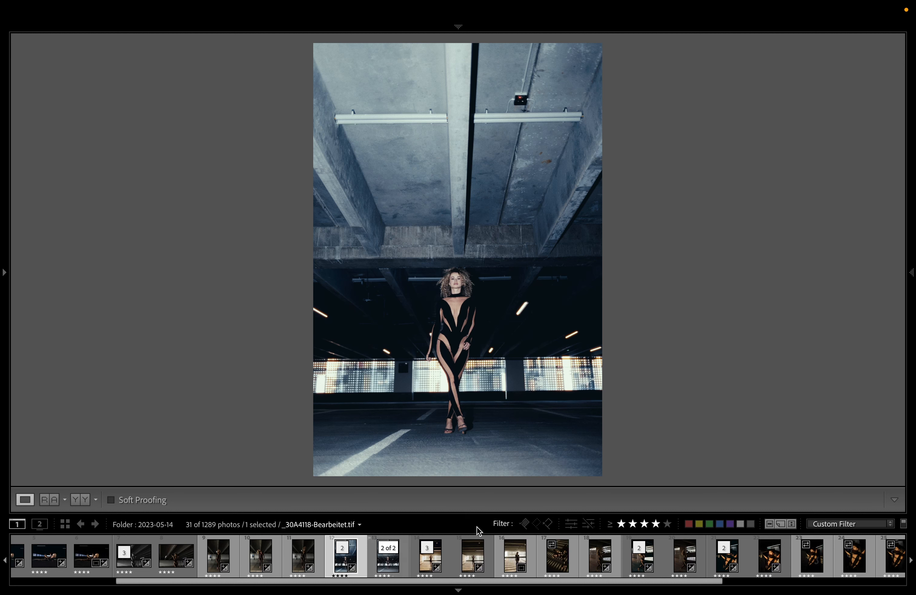
Compare the original _30A4245.CR3 with its film-look version _30A4245-Bearbeitet-2.tif, inspecting the model and backlit wall close up
{"action": "left_click", "coordinate": [471, 570]}
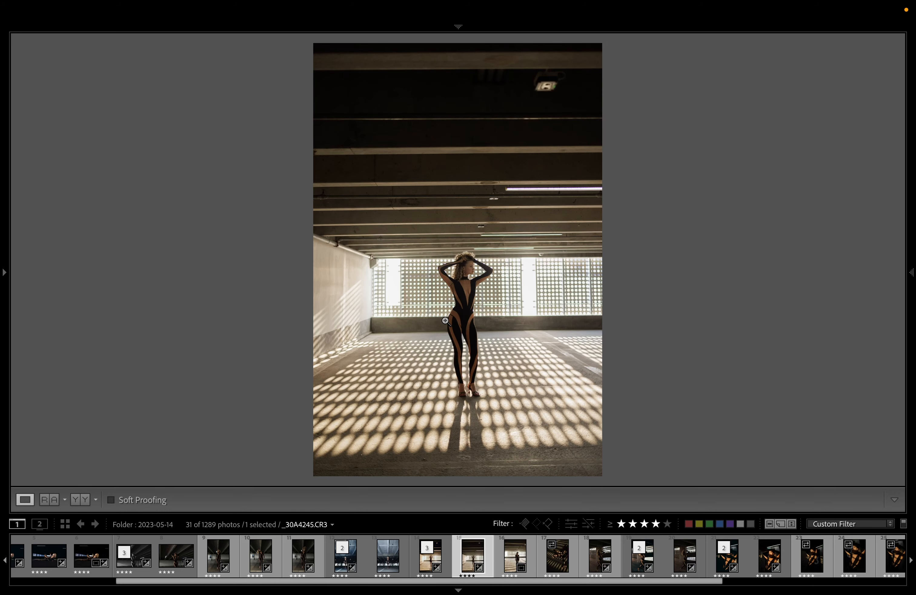
{"action": "left_click", "coordinate": [445, 320]}
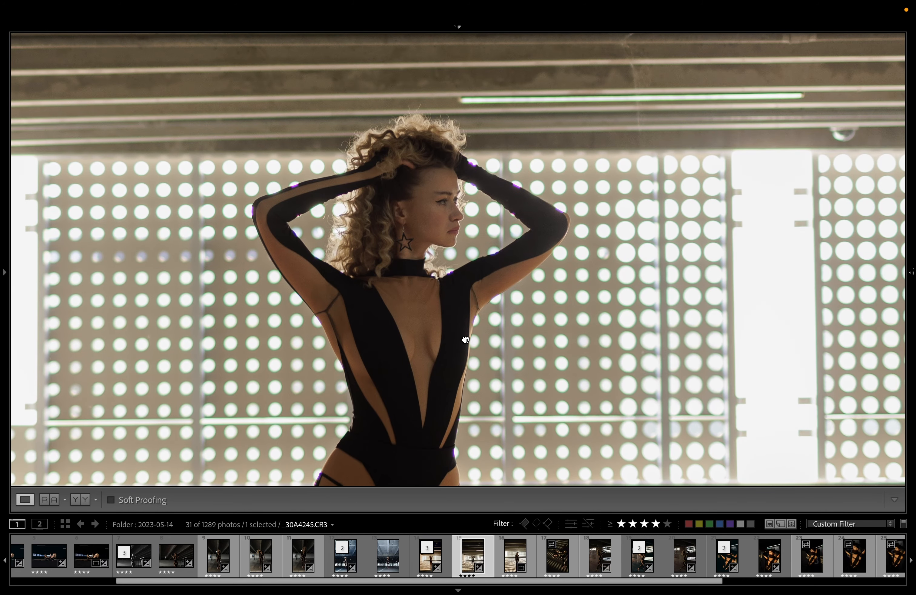
{"action": "left_click", "coordinate": [437, 339]}
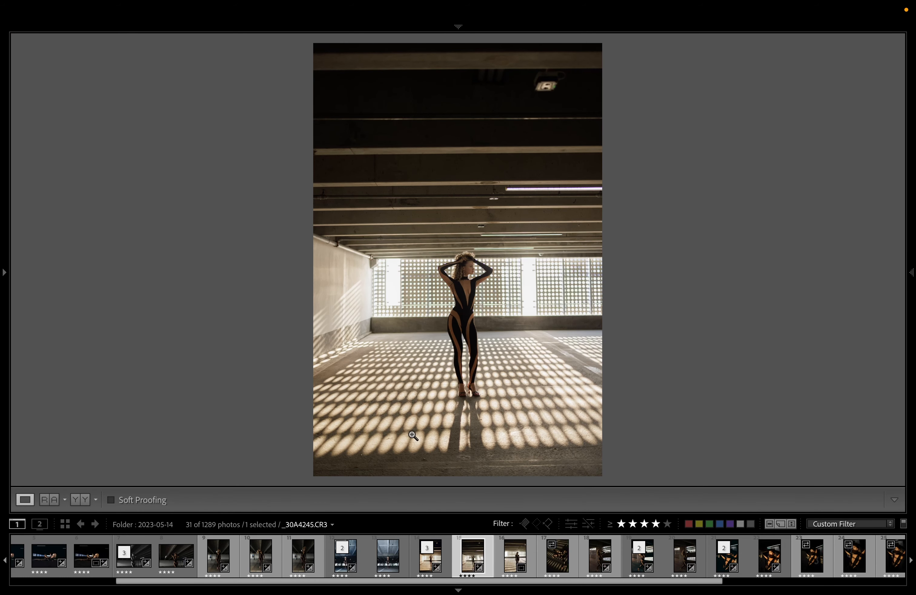
{"action": "left_click", "coordinate": [424, 570]}
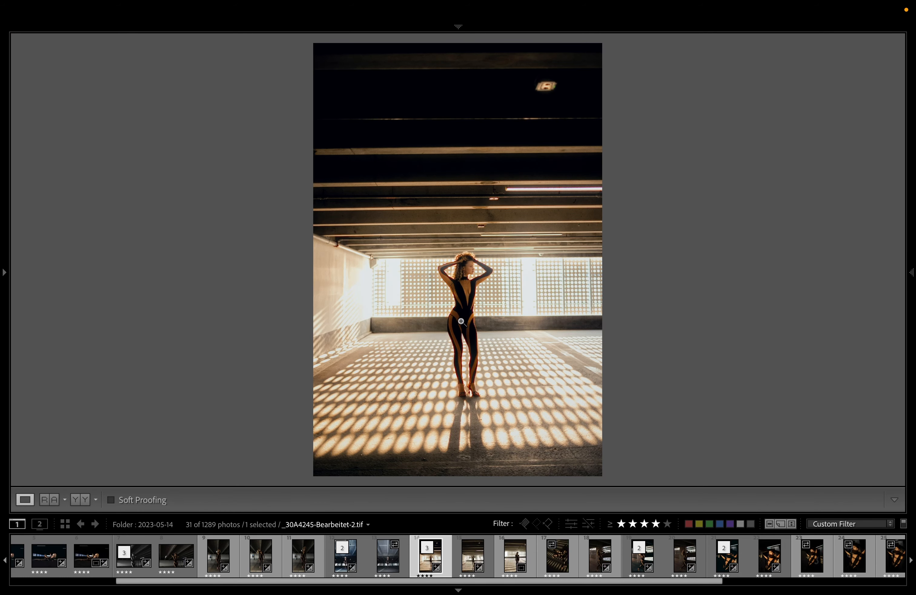
{"action": "left_click", "coordinate": [468, 305]}
{"action": "left_click_drag", "start_coordinate": [453, 286], "coordinate": [423, 354]}
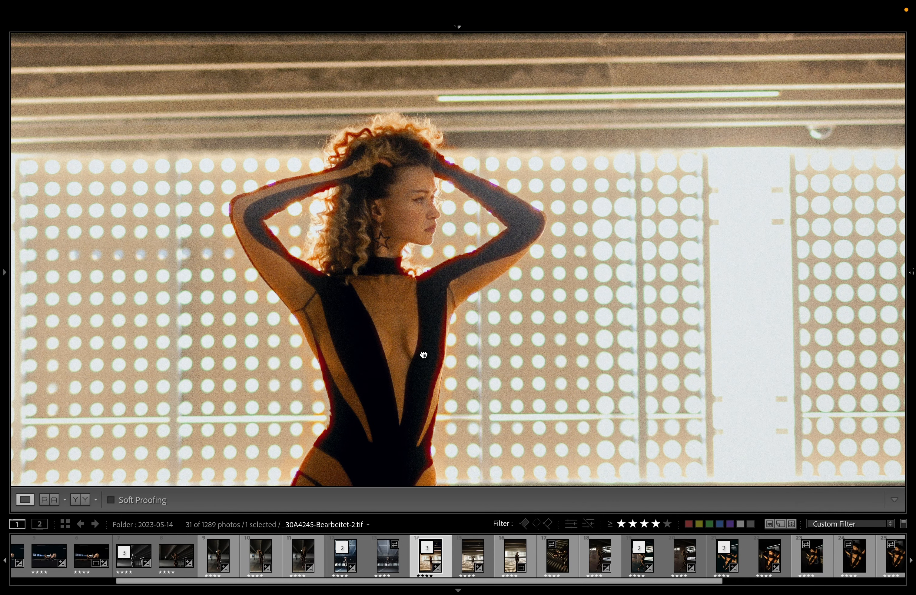
{"action": "left_click", "coordinate": [423, 355]}
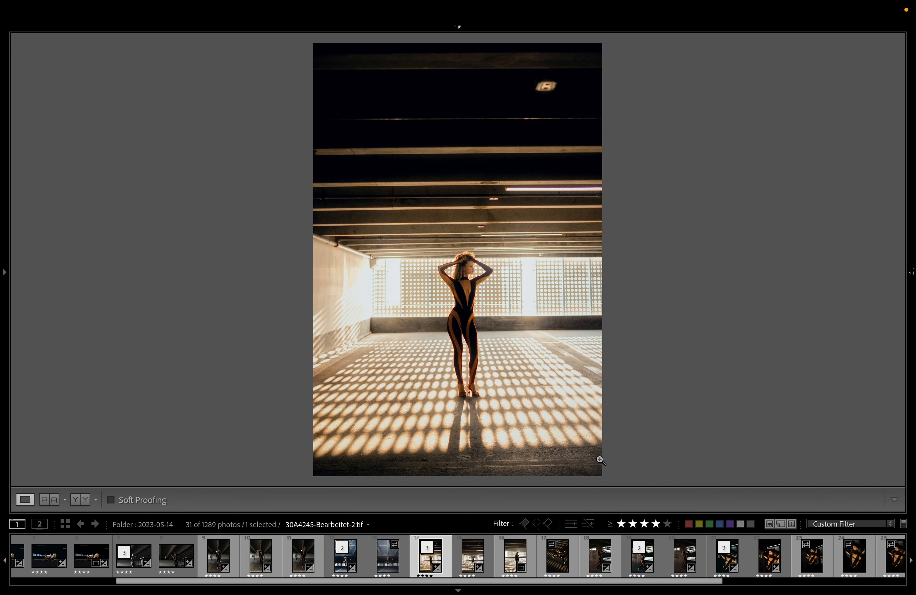
Compare _30A4423.CR3 with _30A4423-Bearbeitet.tif, inspecting the edited version close up with the filmstrip hidden, and restore the filmstrip
{"action": "left_click", "coordinate": [682, 567]}
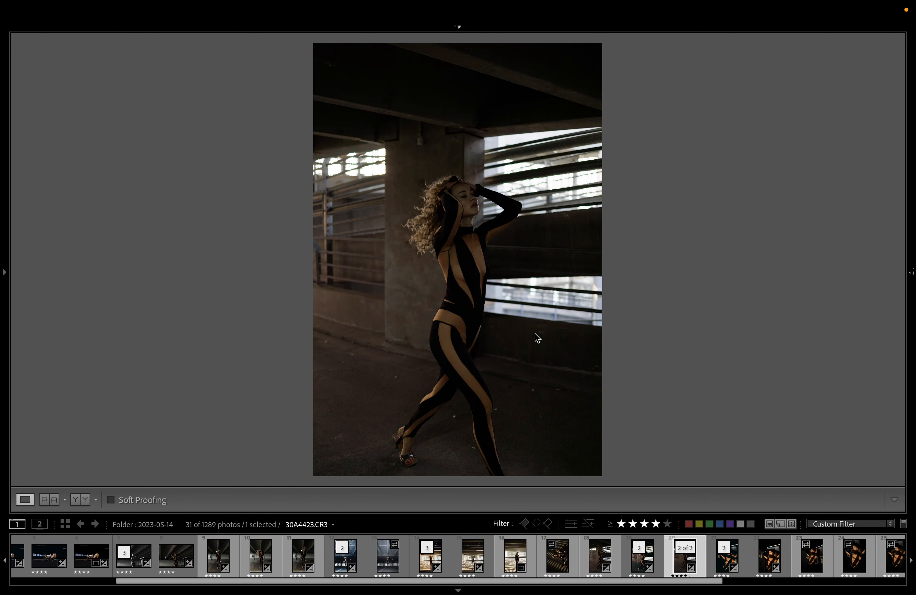
{"action": "key", "text": "Left"}
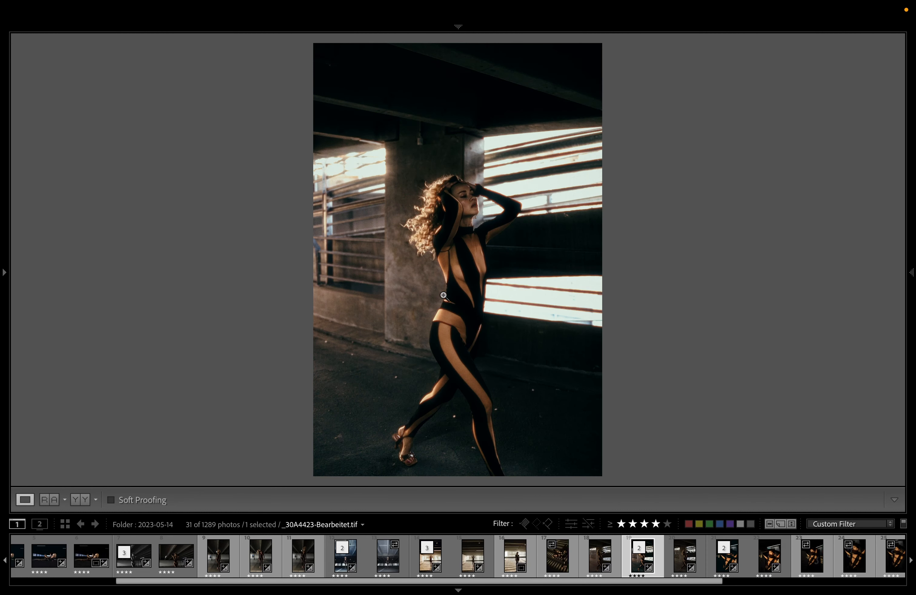
{"action": "left_click_drag", "start_coordinate": [466, 224], "coordinate": [440, 287]}
{"action": "left_click", "coordinate": [459, 590]}
{"action": "left_click", "coordinate": [466, 248]}
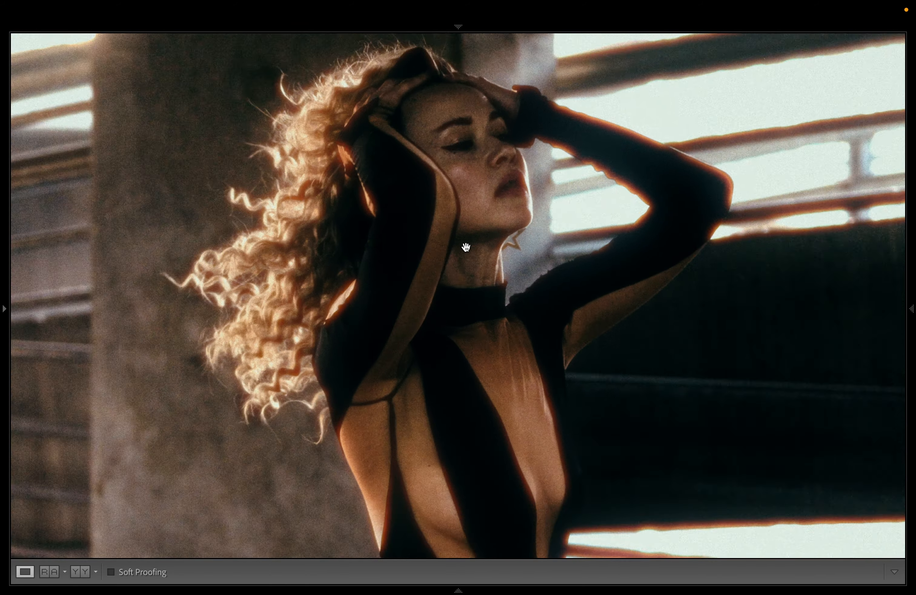
{"action": "left_click", "coordinate": [465, 245]}
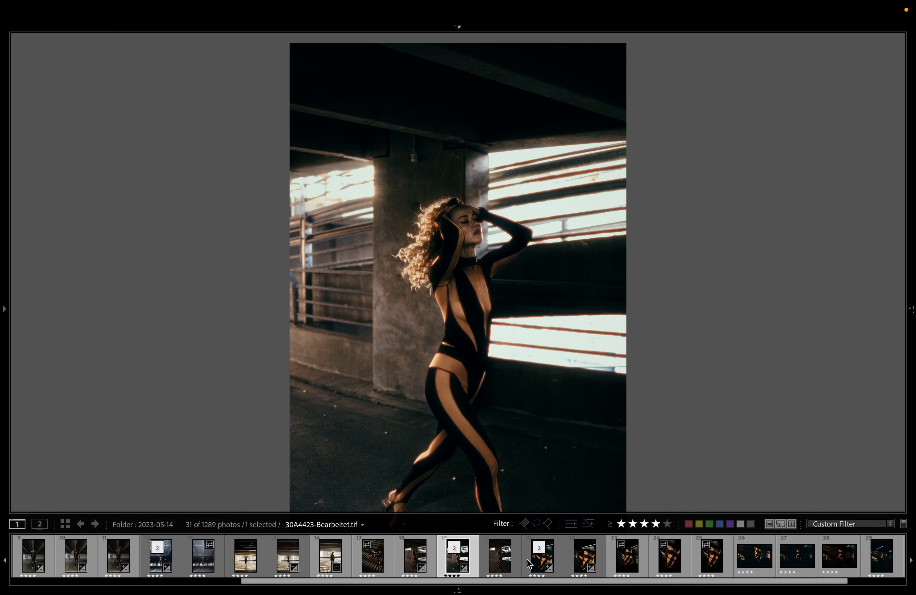
{"action": "left_click", "coordinate": [458, 590]}
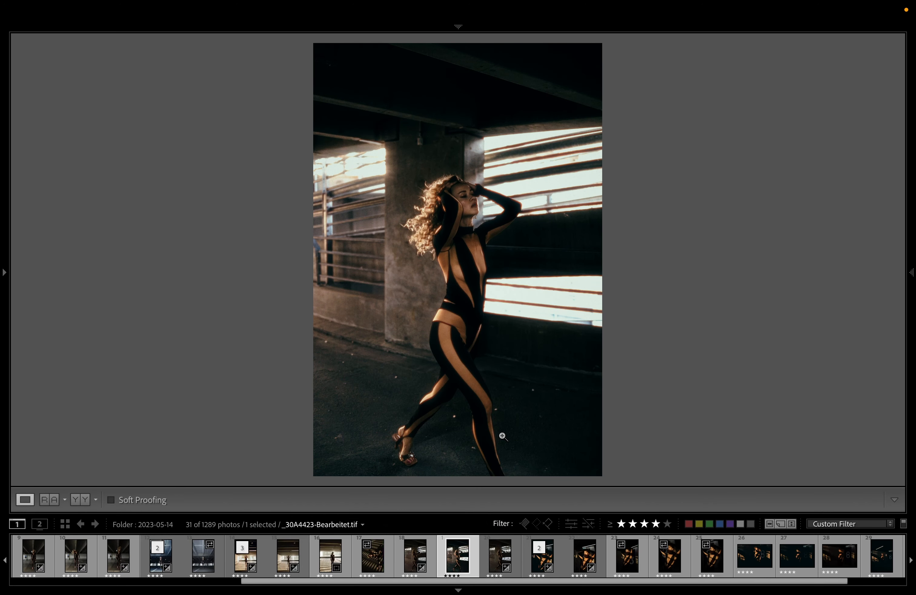